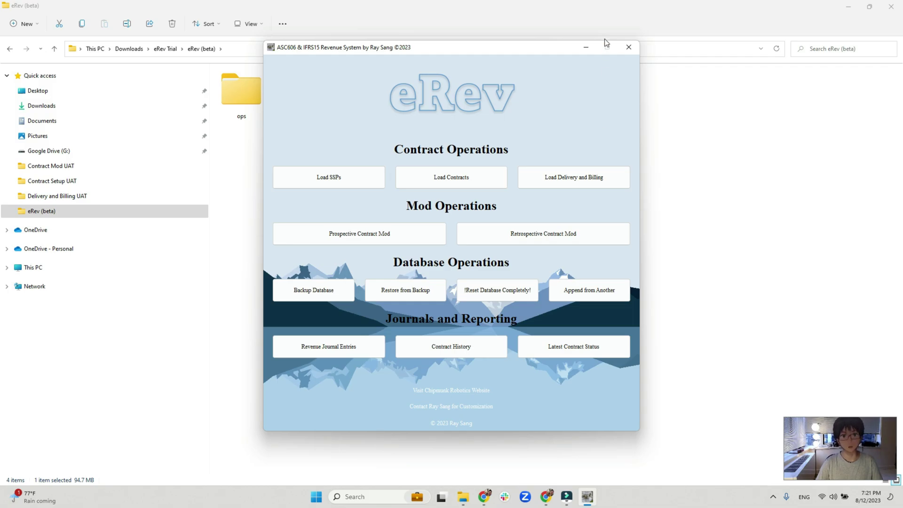
# Minimize the eRev window and open the SKU SSP Template workbook from Downloads > UAT Template > SSP Upload UAT
pyautogui.click(591, 52)
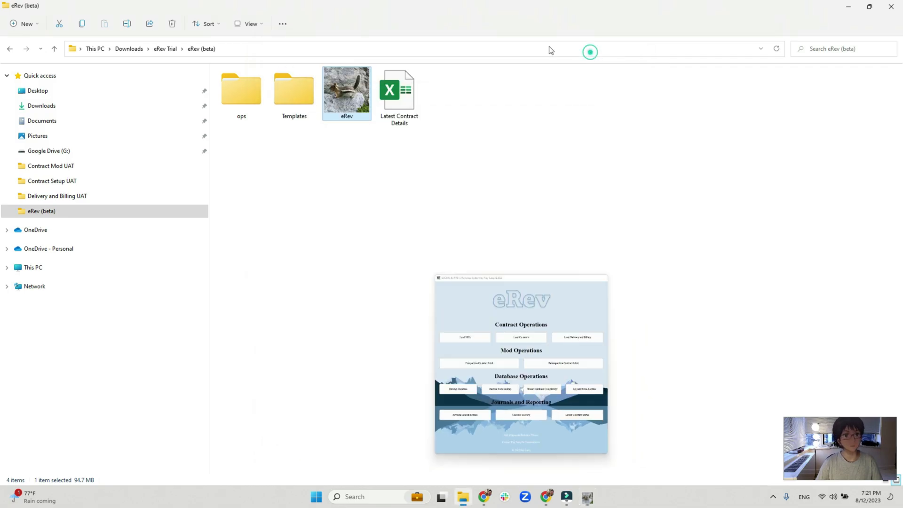
pyautogui.click(122, 52)
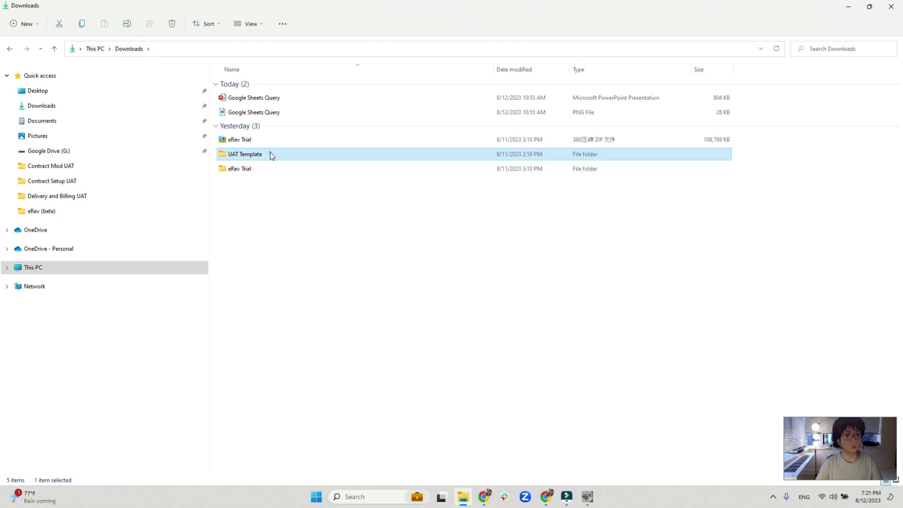
pyautogui.doubleClick(270, 152)
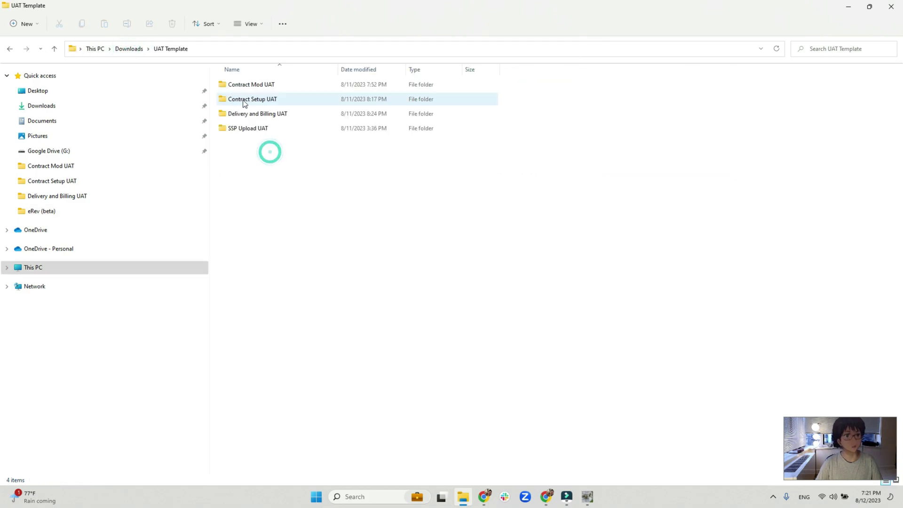
pyautogui.doubleClick(270, 125)
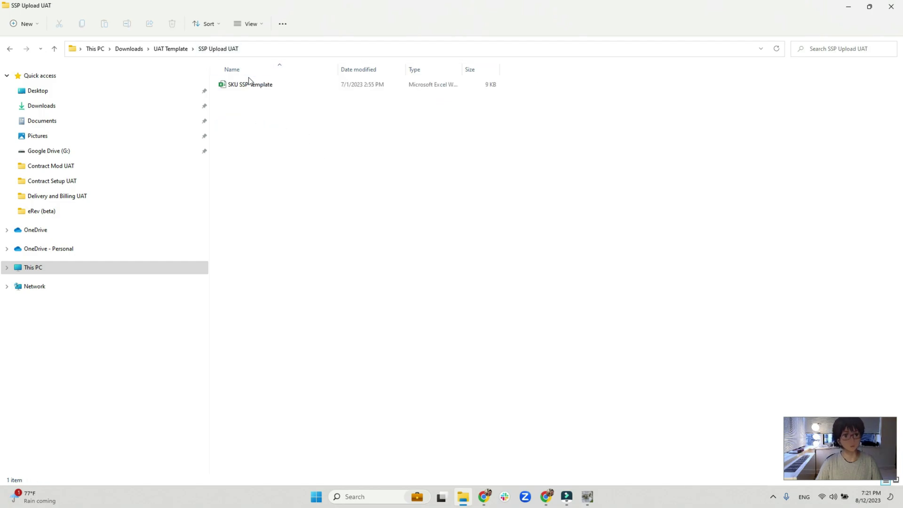
pyautogui.click(260, 87)
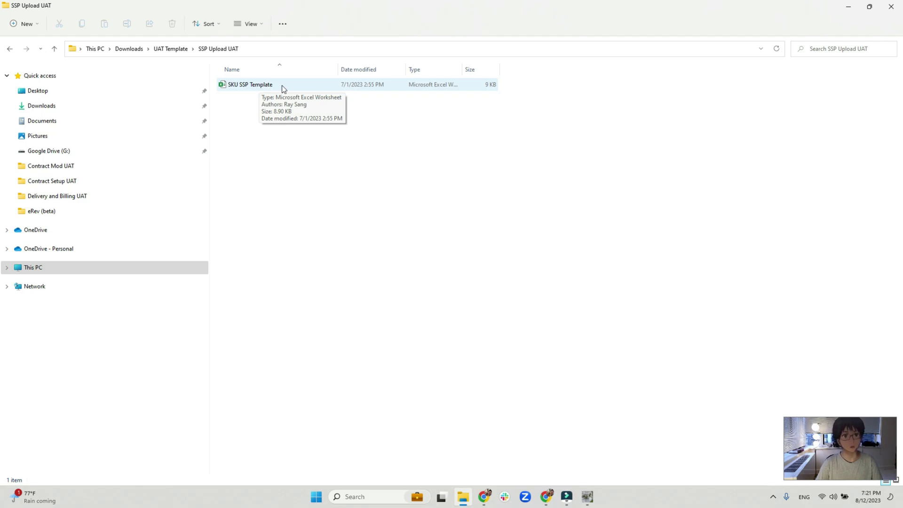
pyautogui.doubleClick(281, 86)
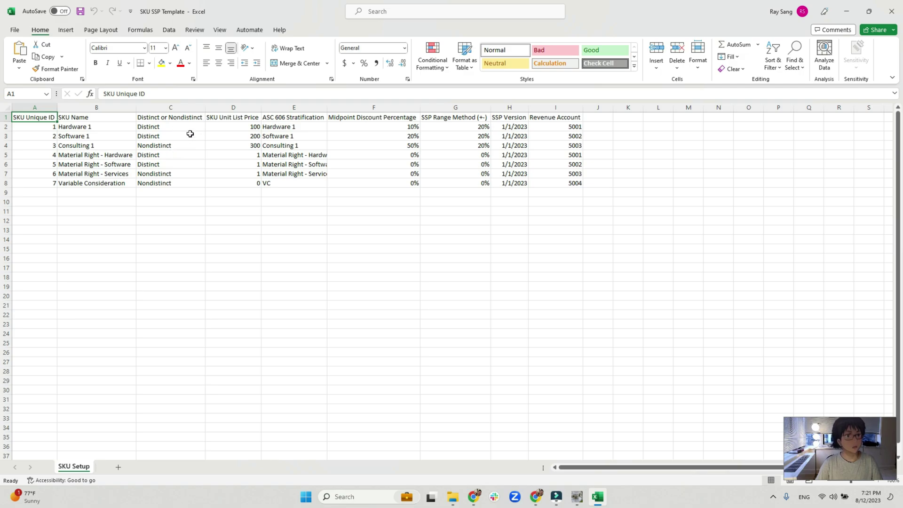
# Examine the Distinct or Nondistinct settings, plus the list price and midpoint discount of the Material Right - Hardware SKU
pyautogui.click(166, 175)
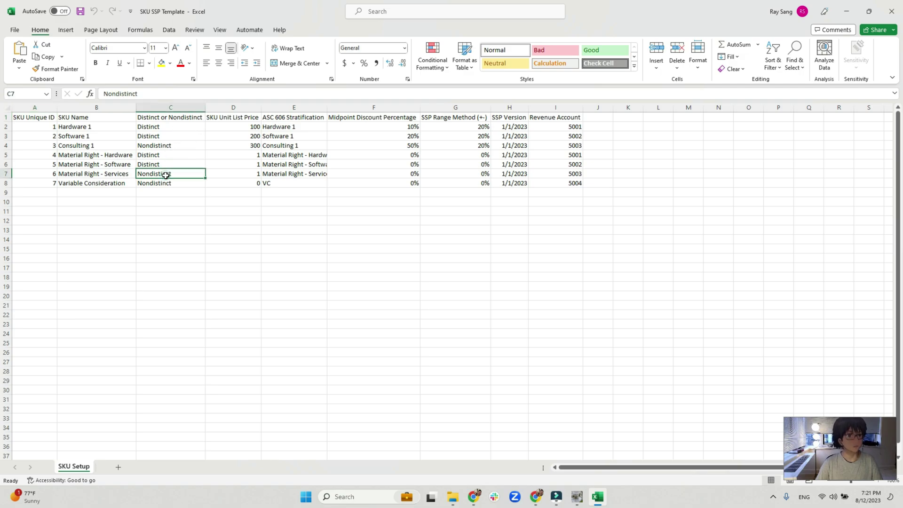
pyautogui.click(155, 147)
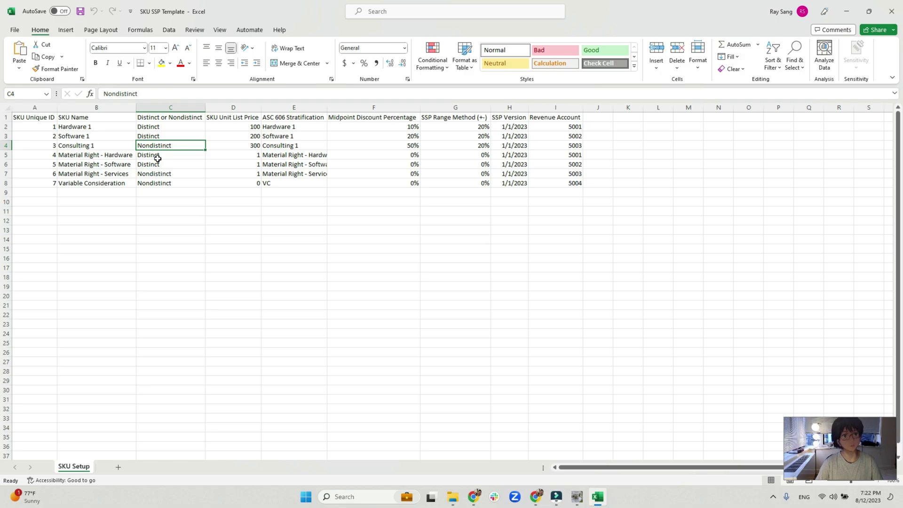
pyautogui.click(162, 154)
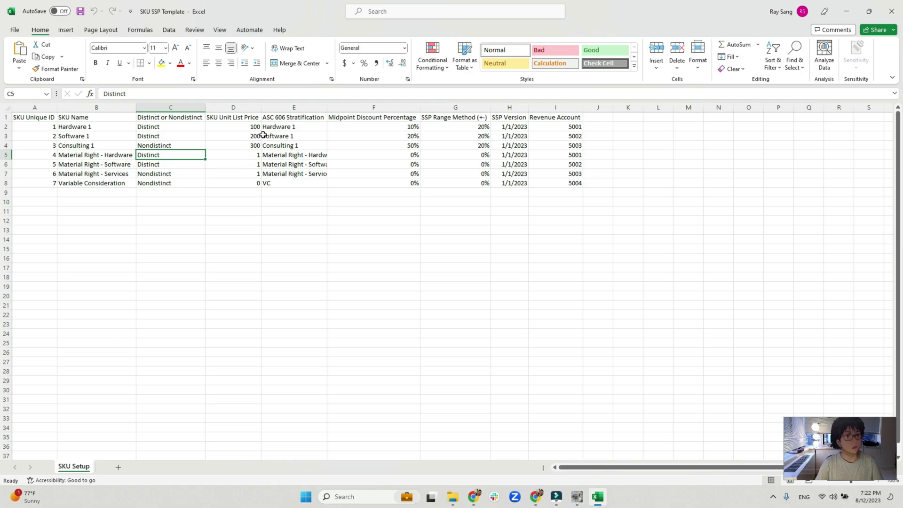
pyautogui.click(239, 156)
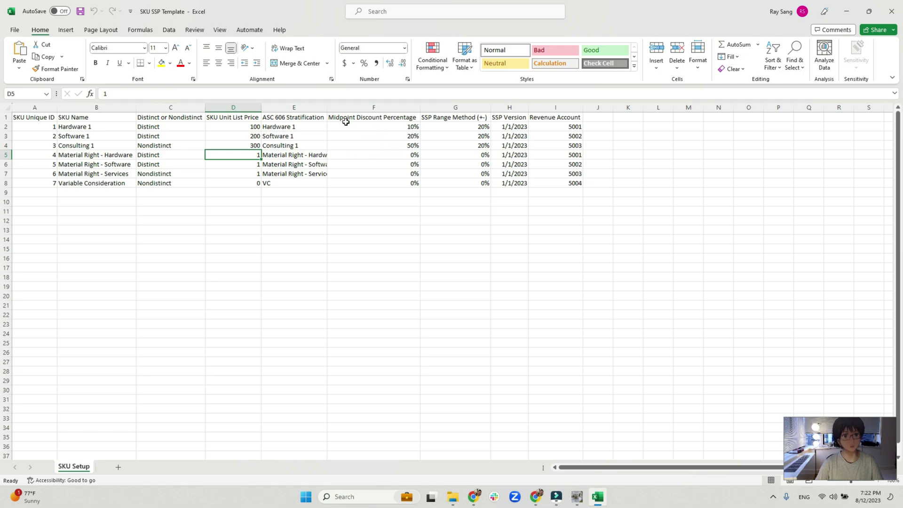
pyautogui.click(407, 158)
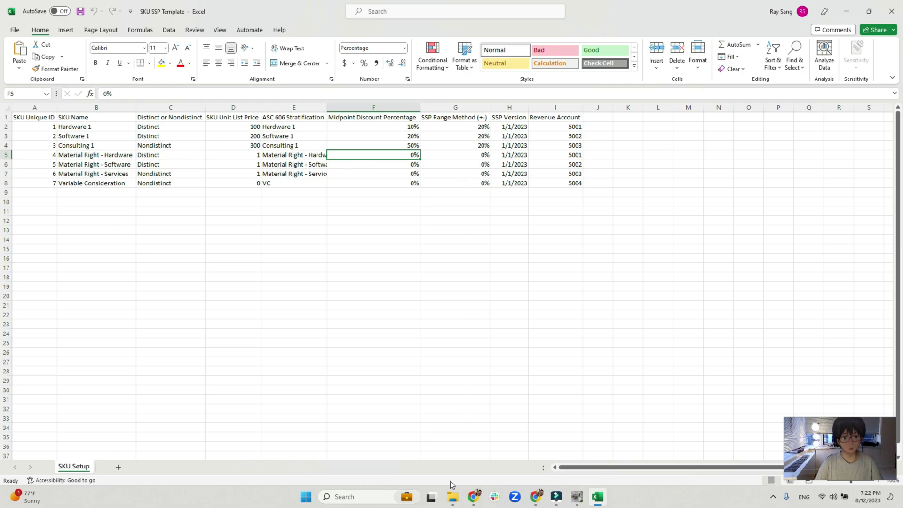
# Open the Contract Setup Template 1.1.2023 workbook from the Contract Setup UAT folder inside UAT Template
pyautogui.click(452, 496)
pyautogui.click(169, 47)
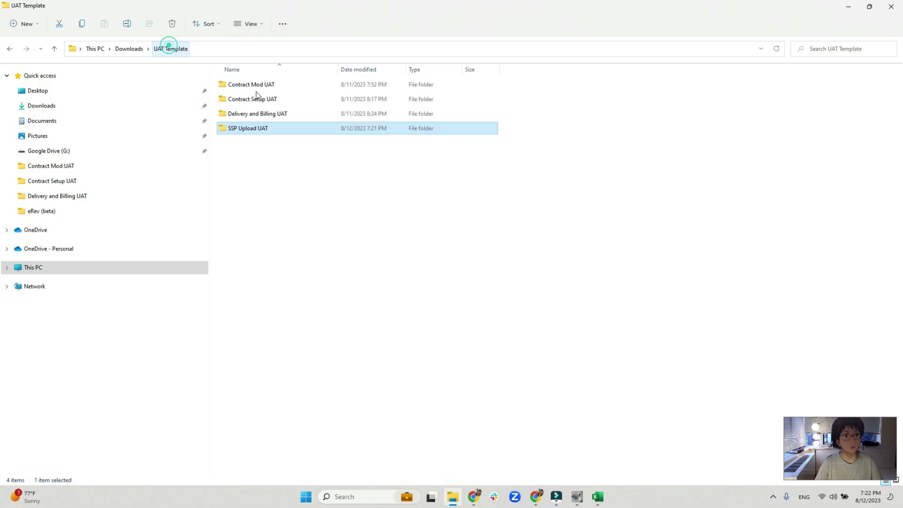
pyautogui.doubleClick(270, 100)
pyautogui.click(286, 88)
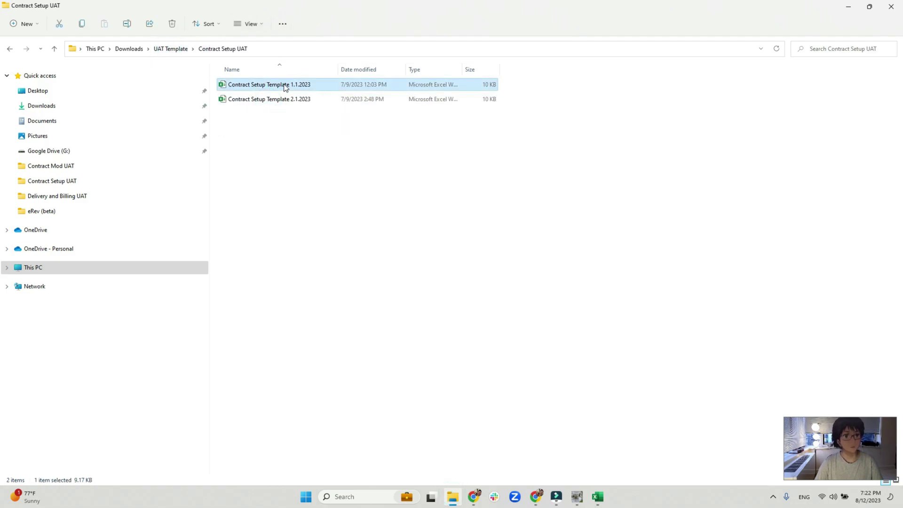
pyautogui.doubleClick(283, 84)
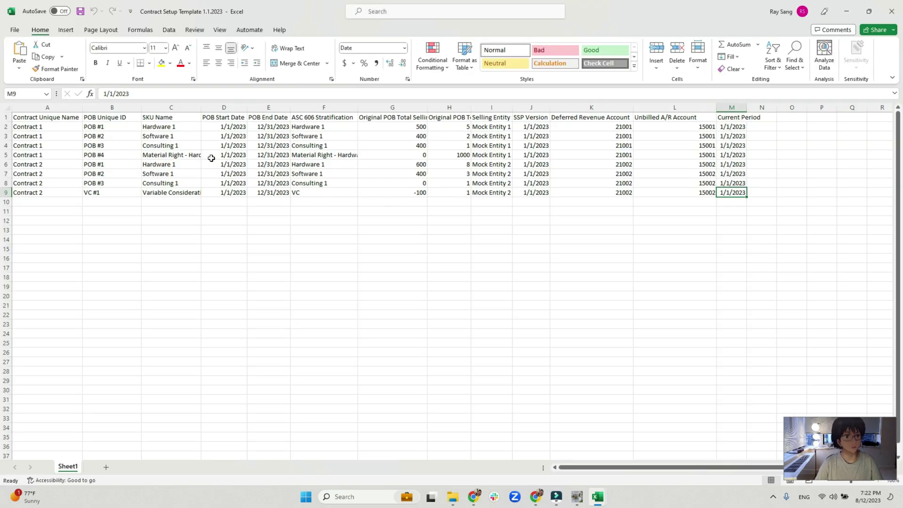
# Autofit the SKU Name, Original POB Total Selling Price and Original POB Total Qty columns, checking the Material Right - Hardware line's price and quantity
pyautogui.click(187, 156)
pyautogui.doubleClick(201, 107)
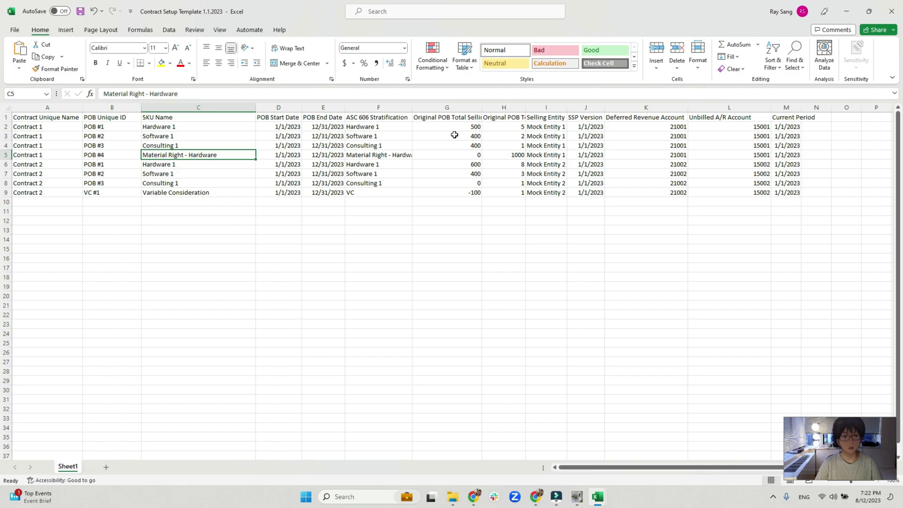
pyautogui.doubleClick(482, 108)
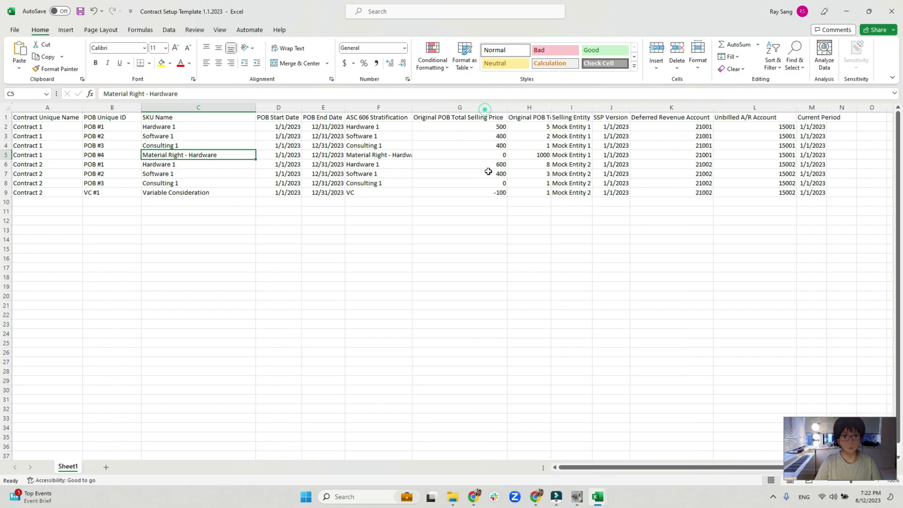
pyautogui.click(469, 157)
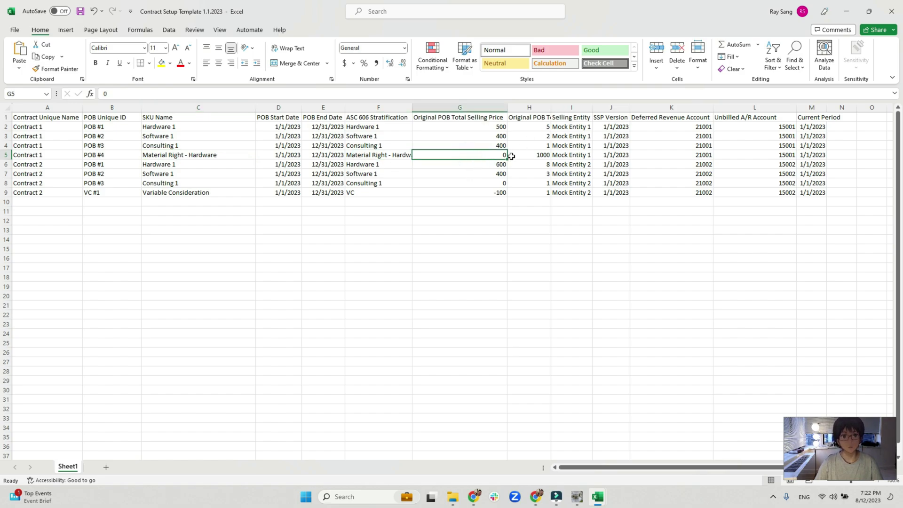
pyautogui.doubleClick(550, 107)
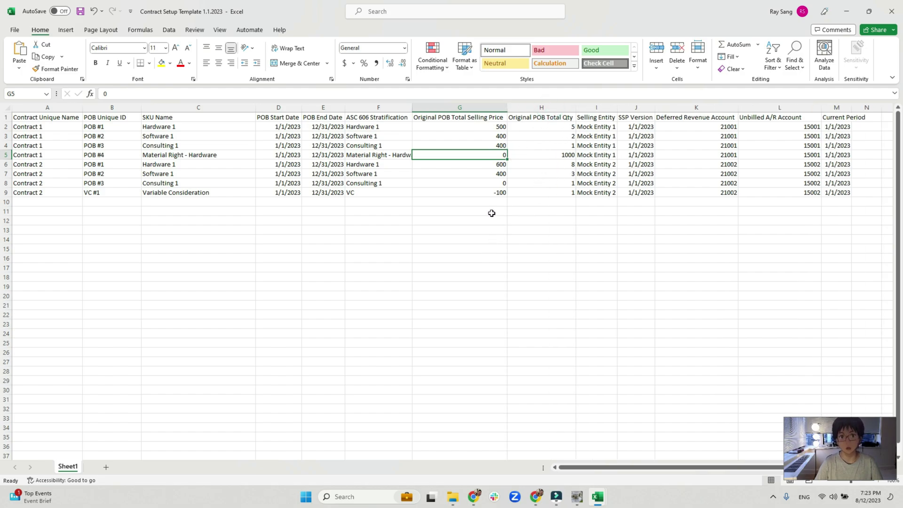
pyautogui.click(555, 155)
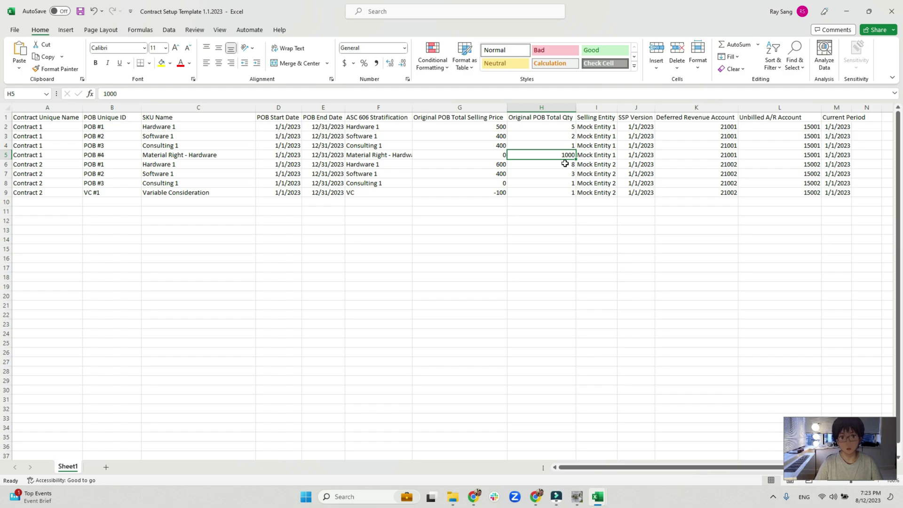
# Switch back to the SKU SSP Template workbook and check the Material Right - Hardware SKU's unit list price and midpoint discount
pyautogui.click(597, 495)
pyautogui.click(552, 443)
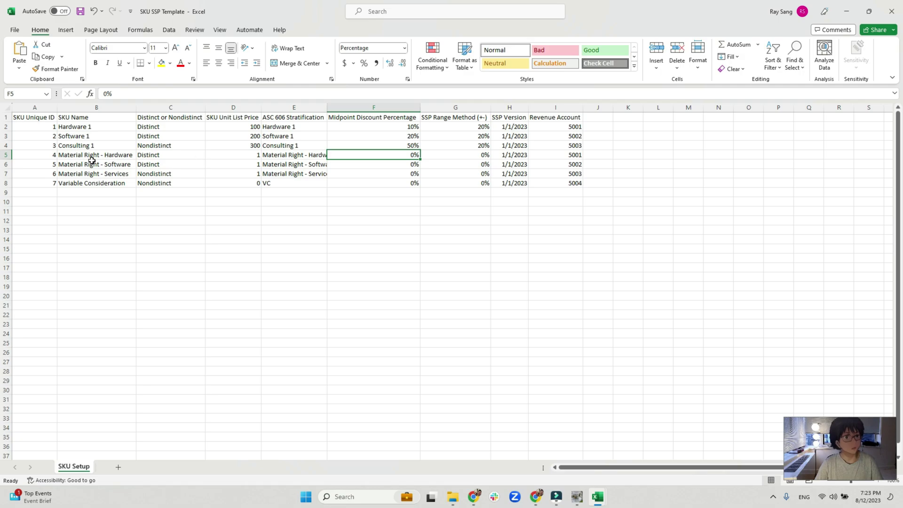
pyautogui.click(242, 157)
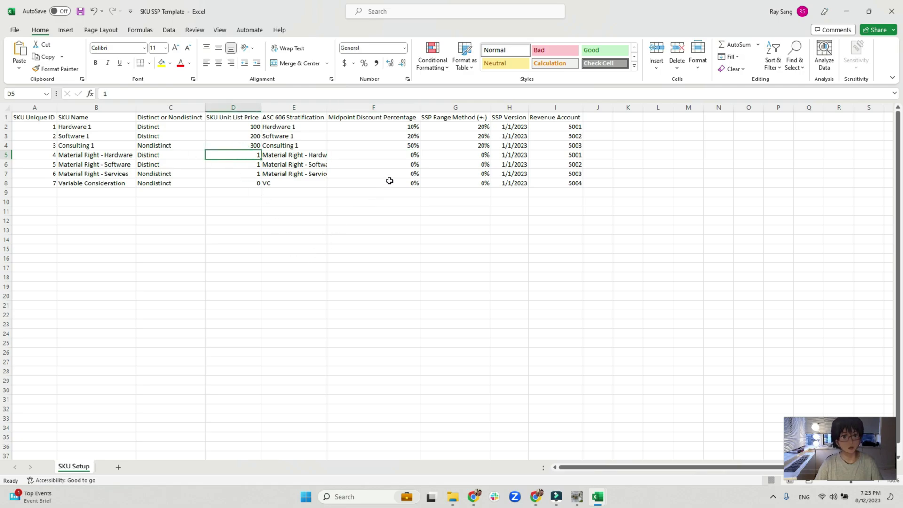
pyautogui.click(390, 155)
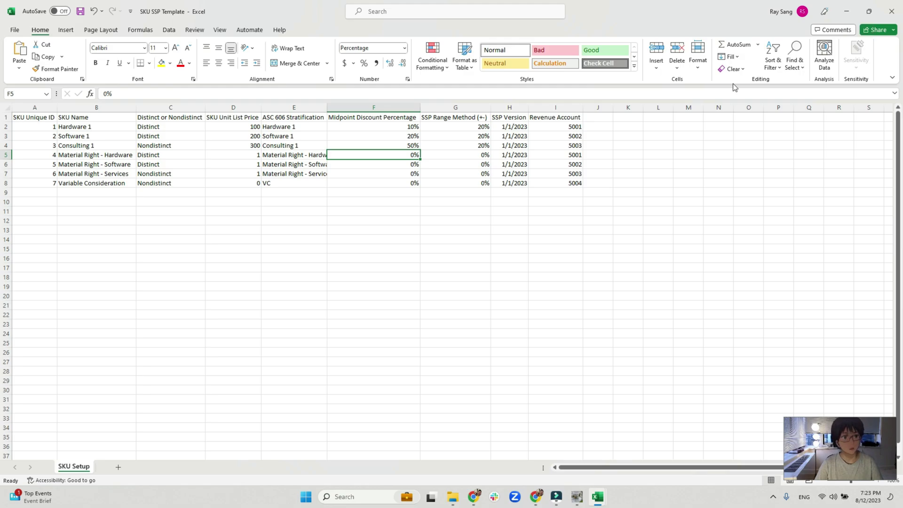
# Examine the Variable Consideration SKU's unit list price, midpoint discount percentage and SSP range
pyautogui.click(125, 183)
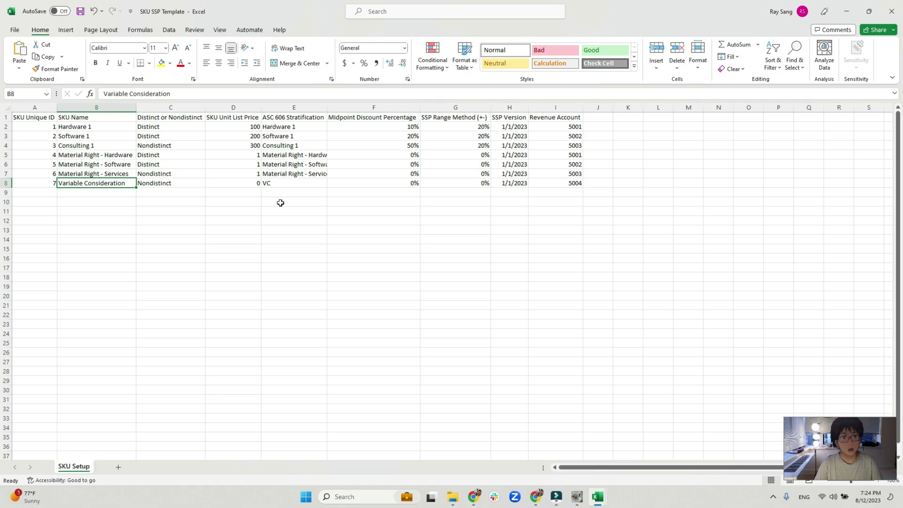
pyautogui.click(233, 186)
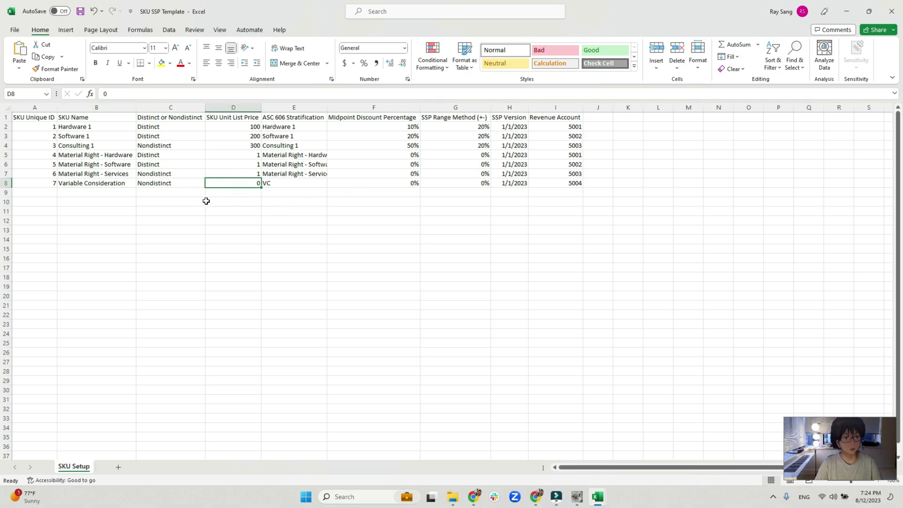
pyautogui.click(408, 183)
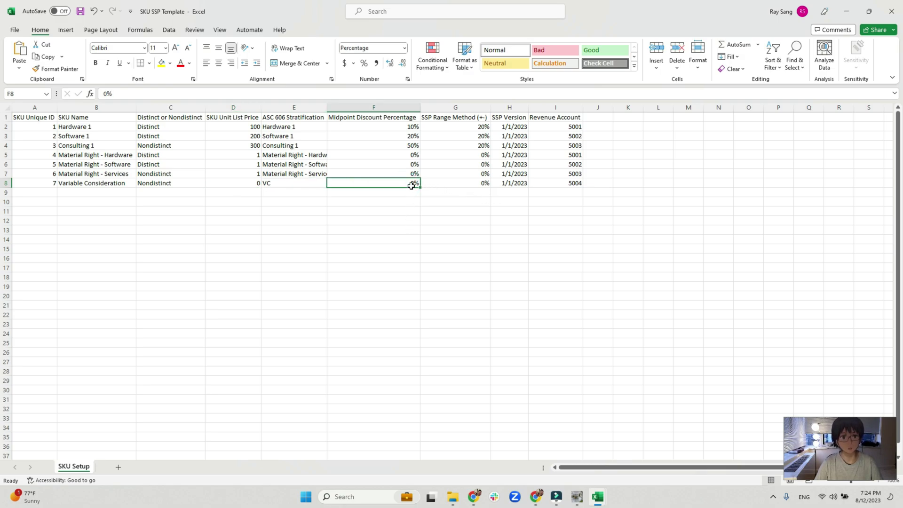
pyautogui.click(478, 183)
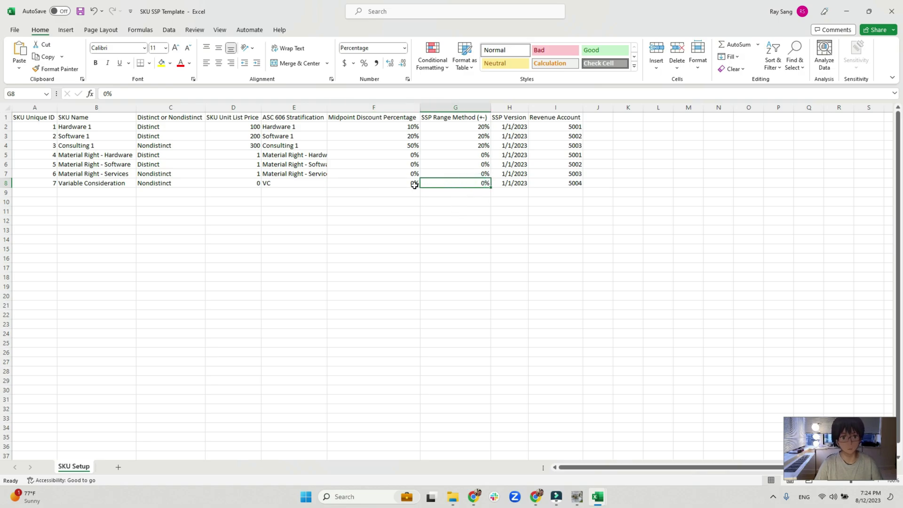
pyautogui.click(231, 182)
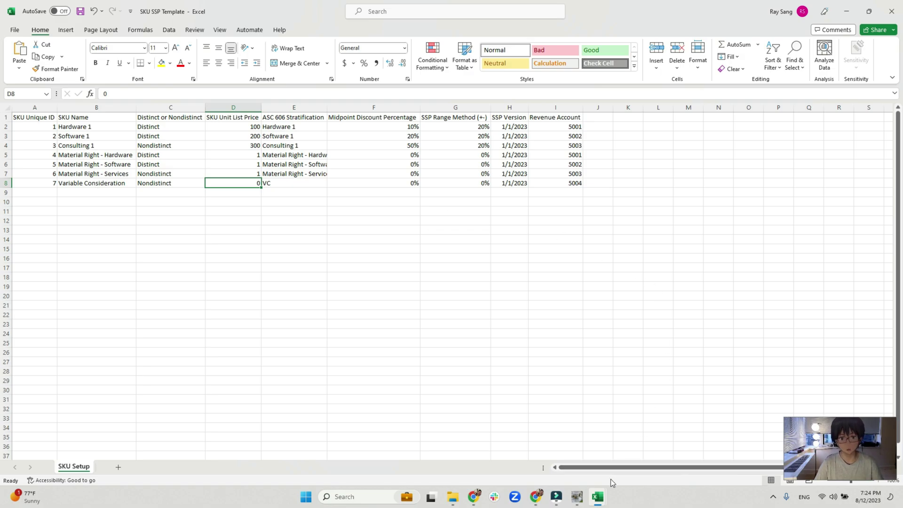
# Return to Contract Setup Template 1.1.2023 and examine the Variable Consideration line's quantity and selling price, plus all of Contract 2's selling prices
pyautogui.moveTo(597, 494)
pyautogui.click(646, 451)
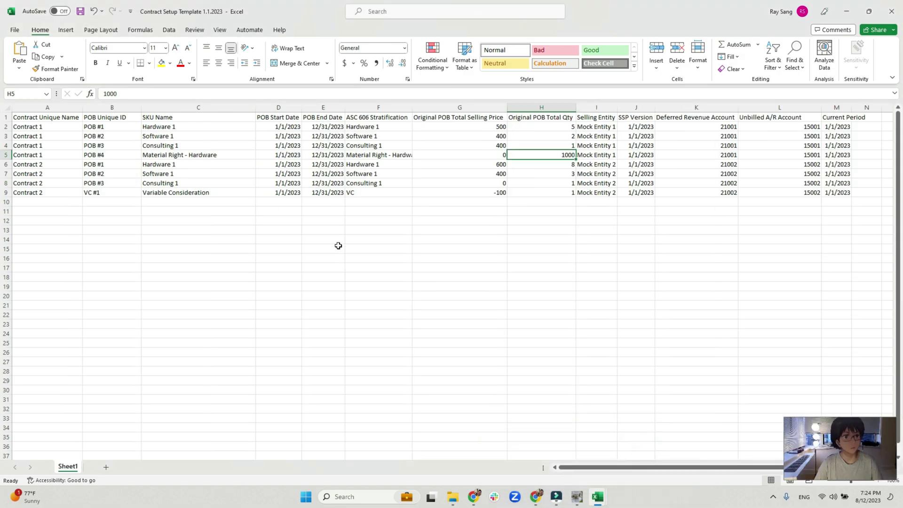
pyautogui.click(181, 192)
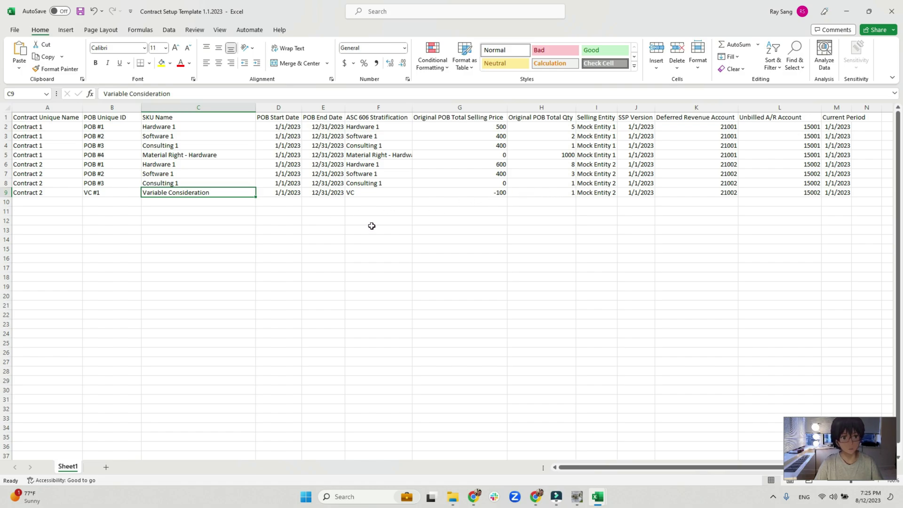
pyautogui.click(551, 193)
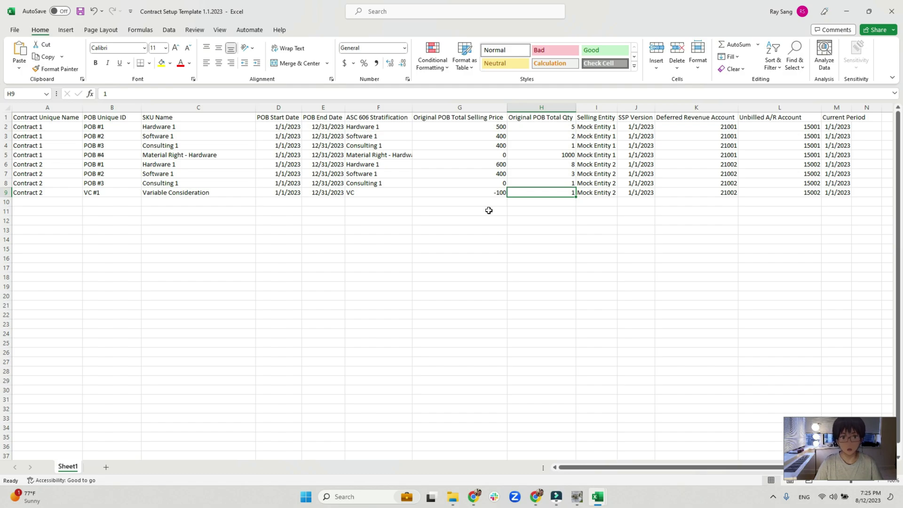
pyautogui.click(492, 191)
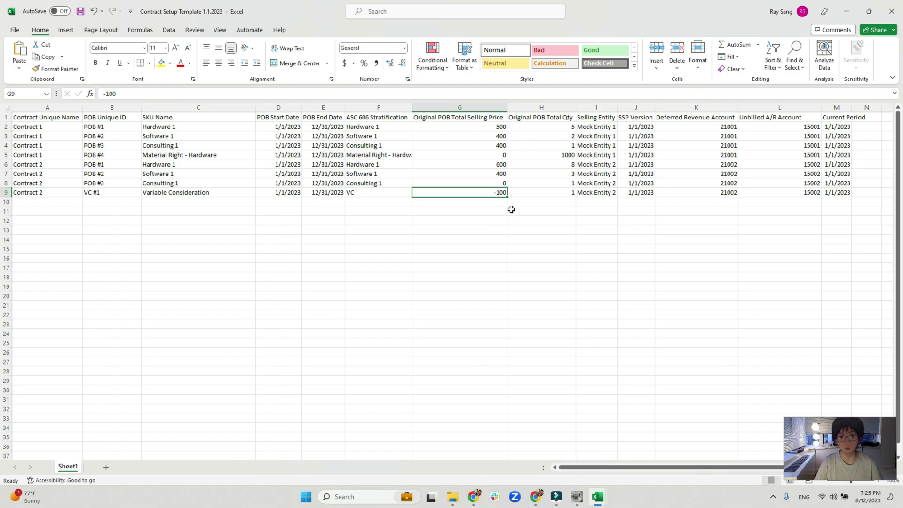
pyautogui.click(6, 192)
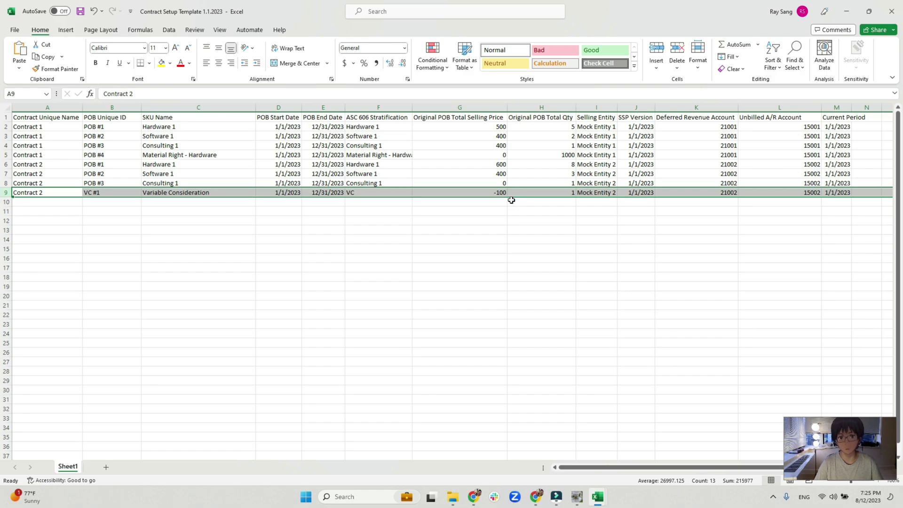
pyautogui.click(499, 192)
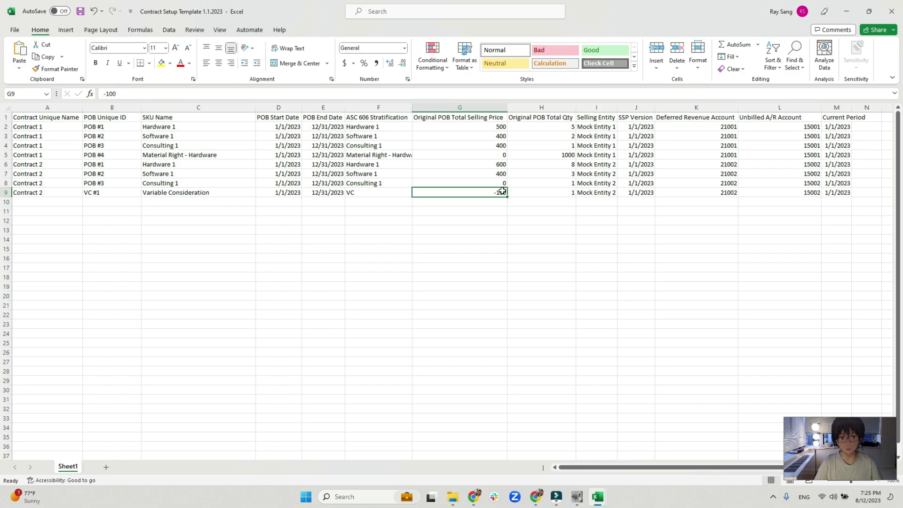
pyautogui.moveTo(488, 164); pyautogui.dragTo(489, 189)
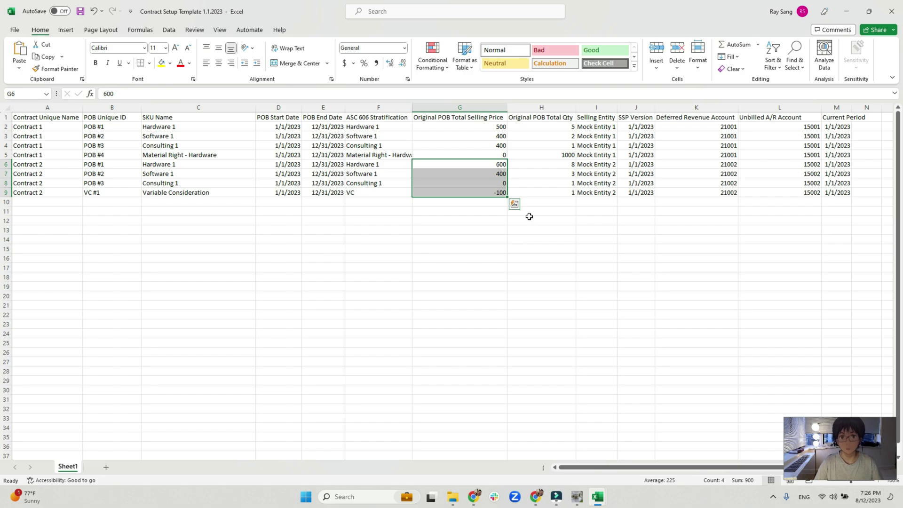
# Switch to the eRev revenue system, open the Latest Contract Status summary and maximize its window
pyautogui.click(577, 496)
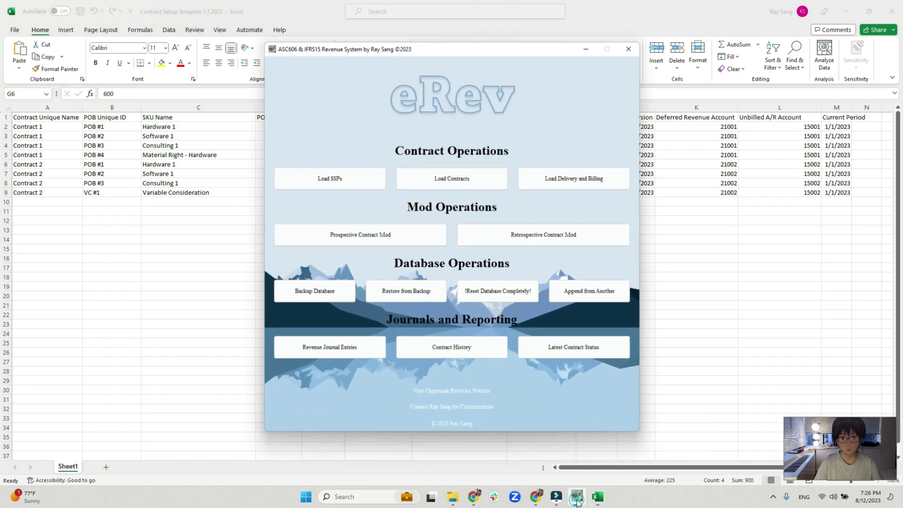
pyautogui.click(571, 353)
pyautogui.click(508, 250)
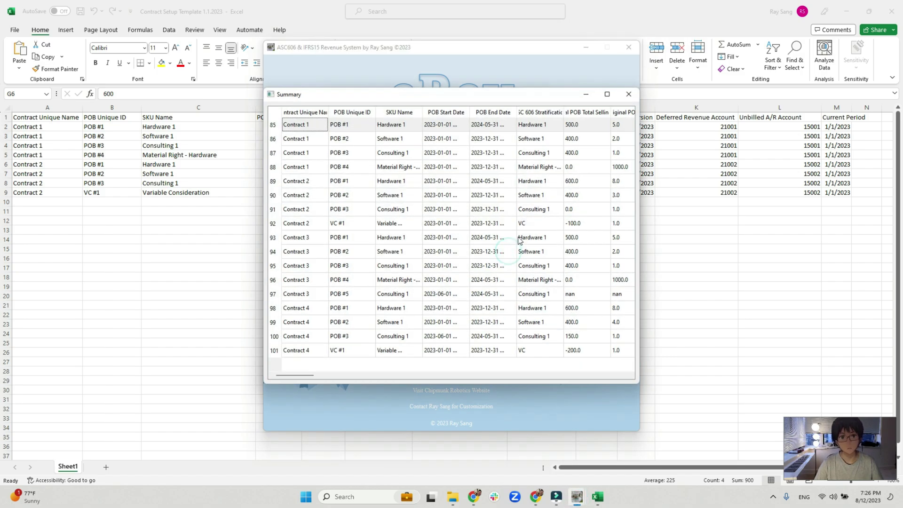
pyautogui.click(606, 94)
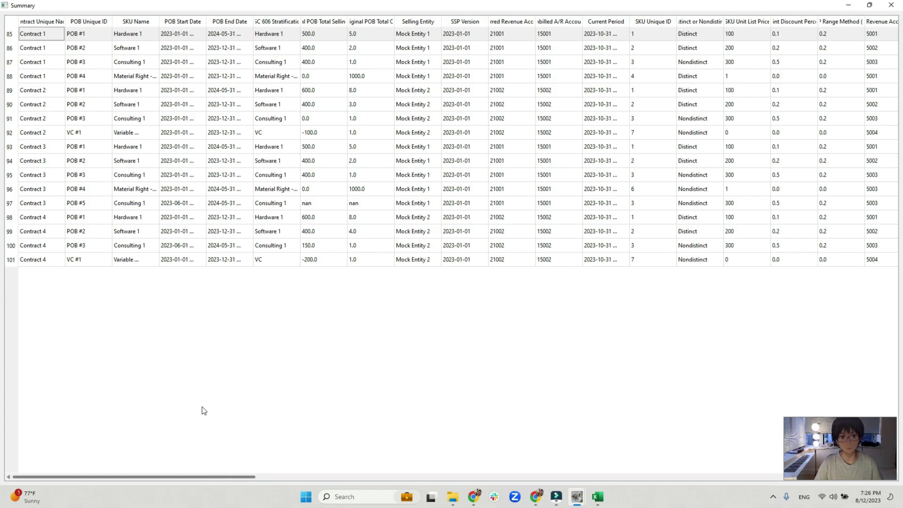
# Widen the Contract Unique Name column in the summary and highlight all four Contract 2 rows
pyautogui.click(11, 22)
pyautogui.moveTo(64, 22); pyautogui.dragTo(108, 21)
pyautogui.moveTo(12, 91); pyautogui.dragTo(10, 135)
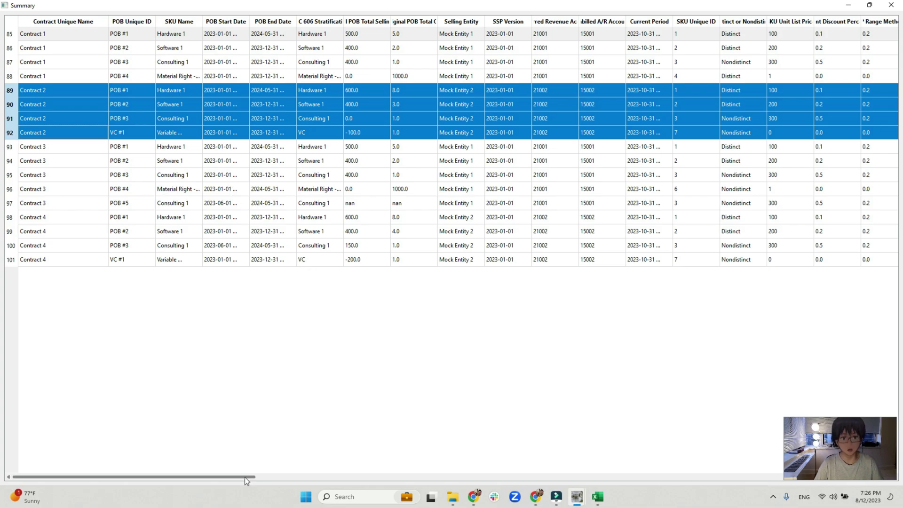
# Widen the Original Allocation column to its full contents and examine the allocation on Contract 2's VC #1 row
pyautogui.moveTo(245, 477); pyautogui.dragTo(444, 481)
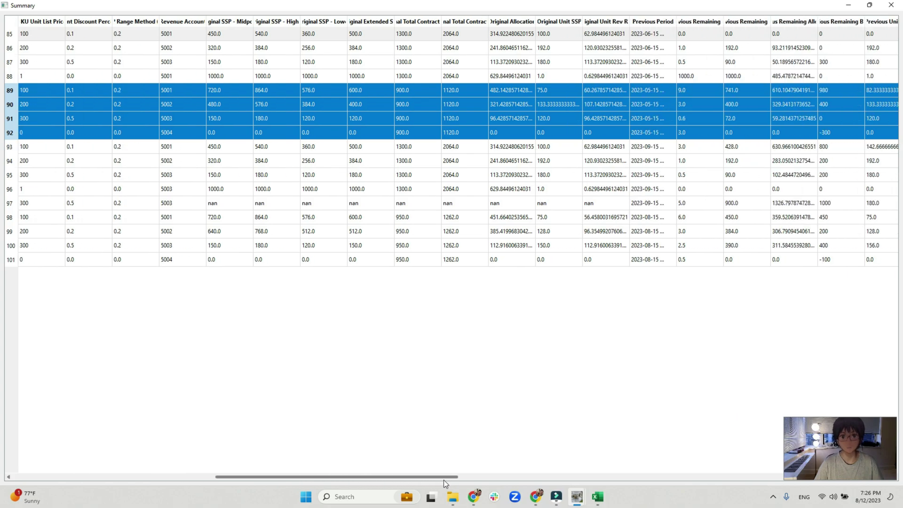
pyautogui.doubleClick(536, 18)
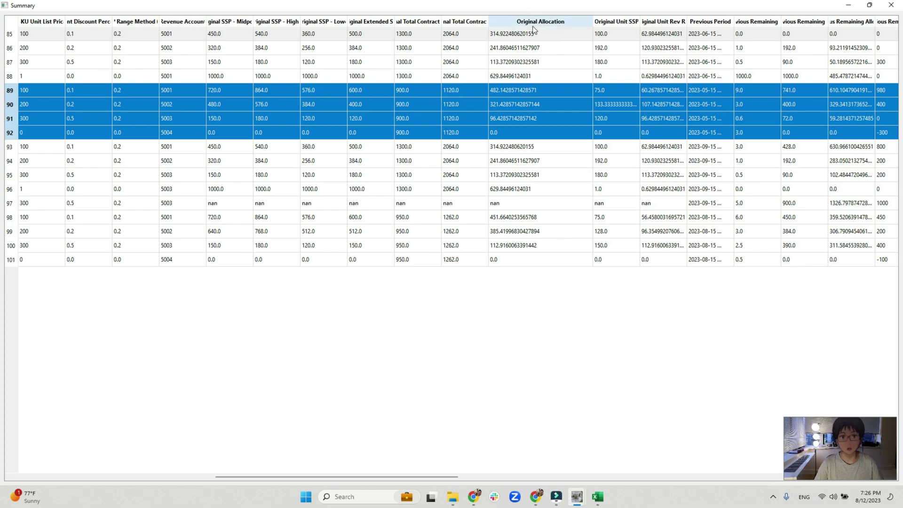
pyautogui.click(513, 128)
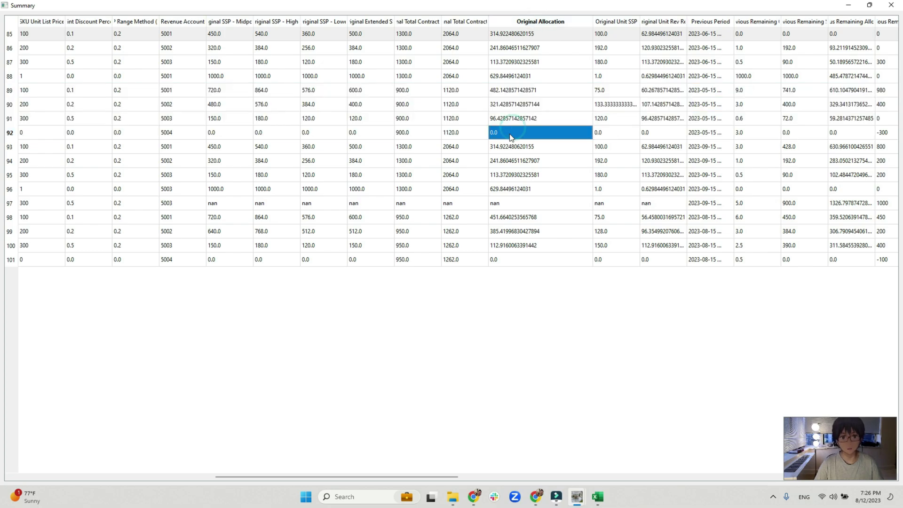
pyautogui.click(10, 134)
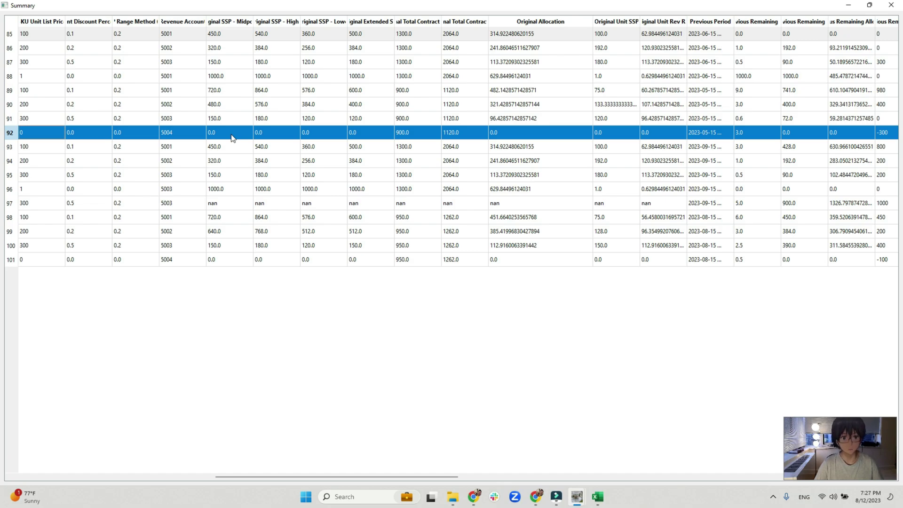
# Widen the Original Total Contract Price column and check the price across the Contract 2 rows
pyautogui.moveTo(441, 21); pyautogui.dragTo(509, 21)
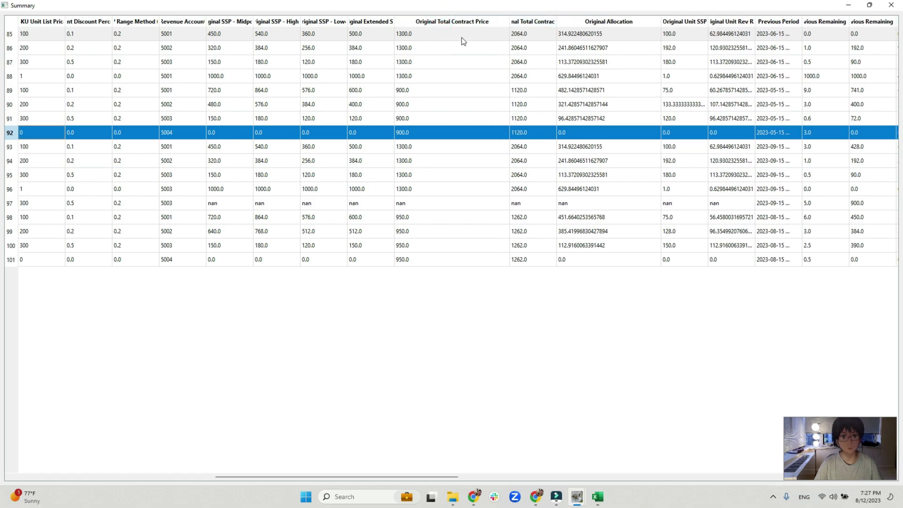
pyautogui.moveTo(421, 91); pyautogui.dragTo(410, 130)
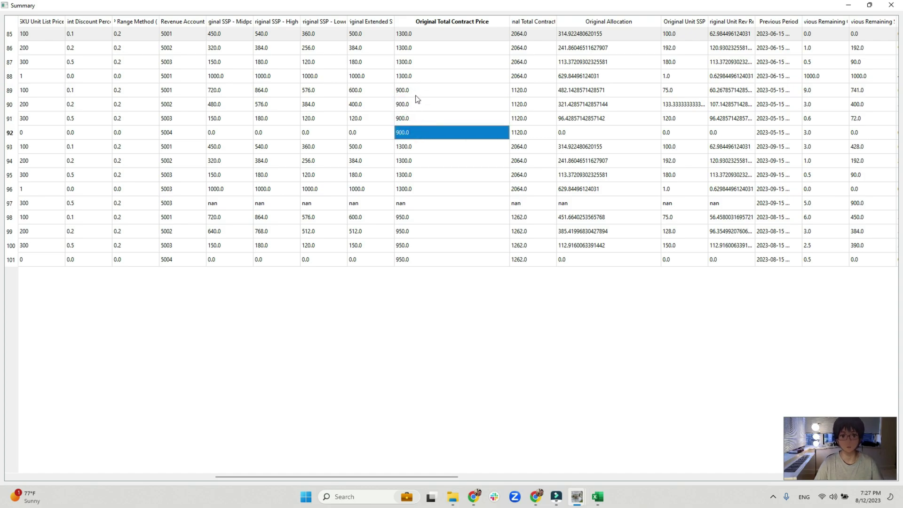
pyautogui.moveTo(415, 95); pyautogui.dragTo(420, 134)
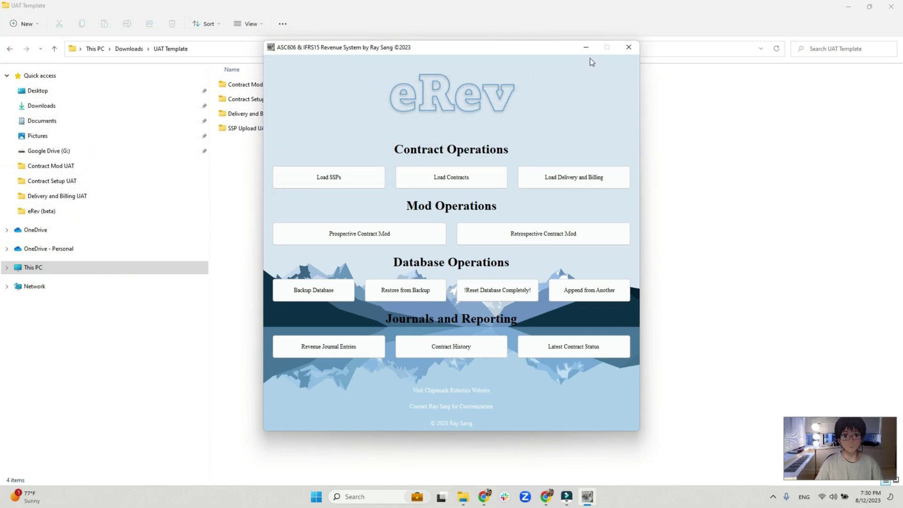
# Minimize eRev and open Contract Setup Template 2.1.2023 from the Contract Setup UAT folder
pyautogui.click(580, 48)
pyautogui.click(528, 230)
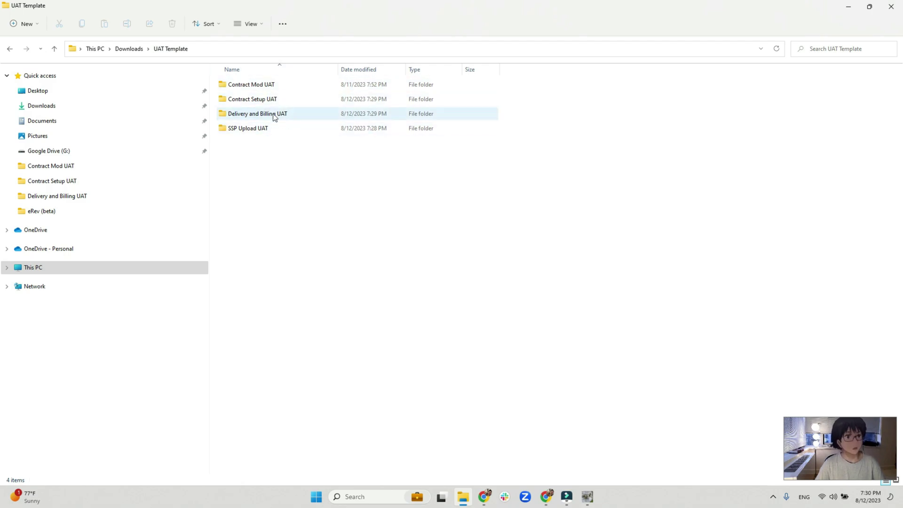
pyautogui.doubleClick(278, 99)
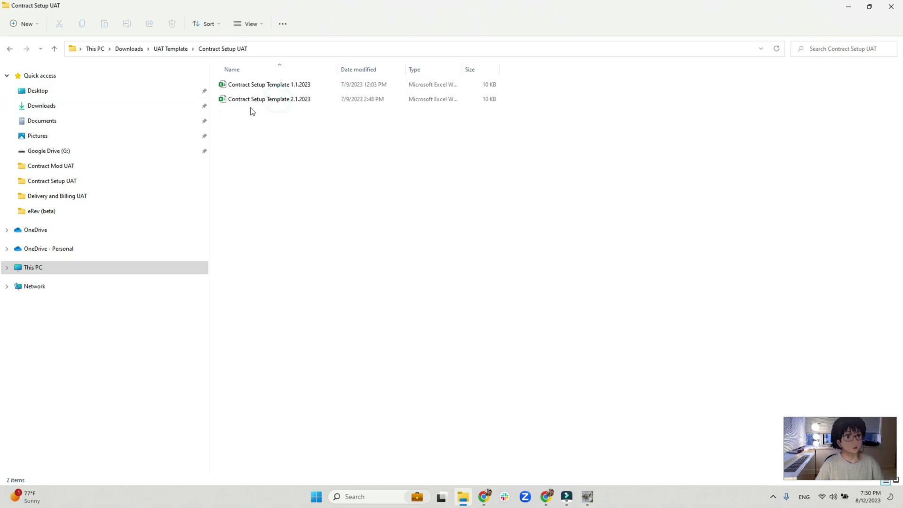
pyautogui.doubleClick(292, 100)
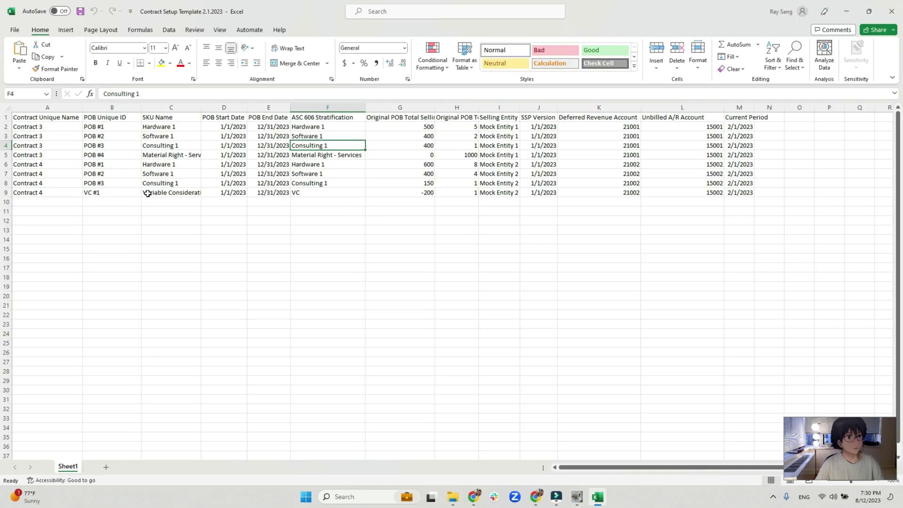
# Examine Contract 4's Variable Consideration quantity and selling price, autofitting the Original POB Total Qty column
pyautogui.moveTo(5, 164); pyautogui.dragTo(19, 193)
pyautogui.click(192, 193)
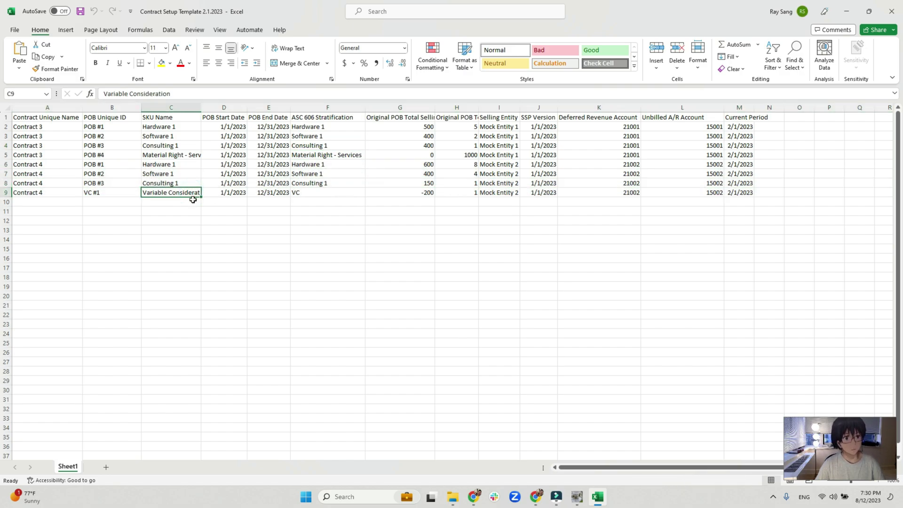
pyautogui.click(446, 192)
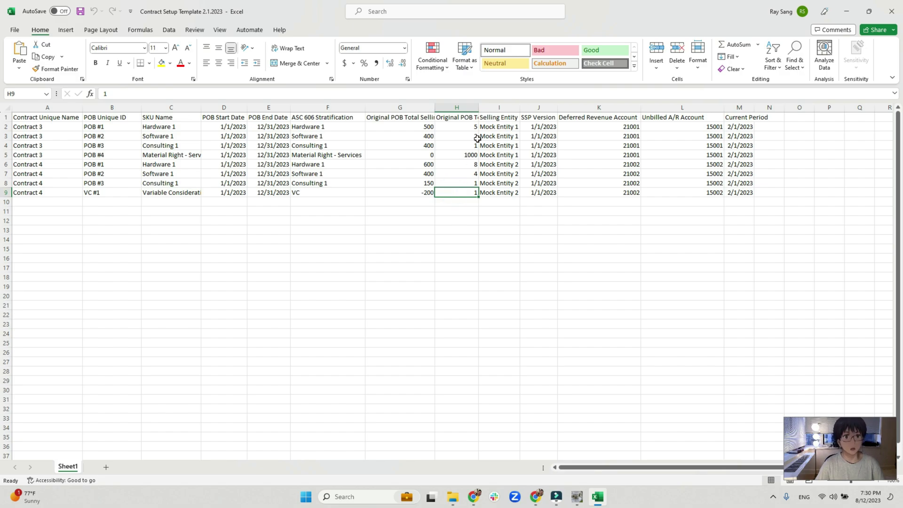
pyautogui.doubleClick(478, 107)
pyautogui.click(408, 192)
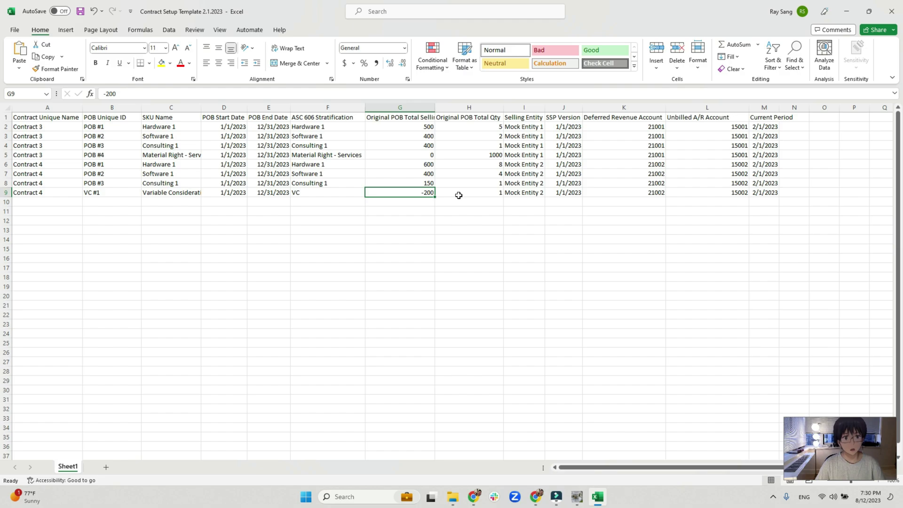
# Minimize the workbook and open Contract Progress Tracking Template 3.31.2023 from the Delivery and Billing UAT folder
pyautogui.click(847, 12)
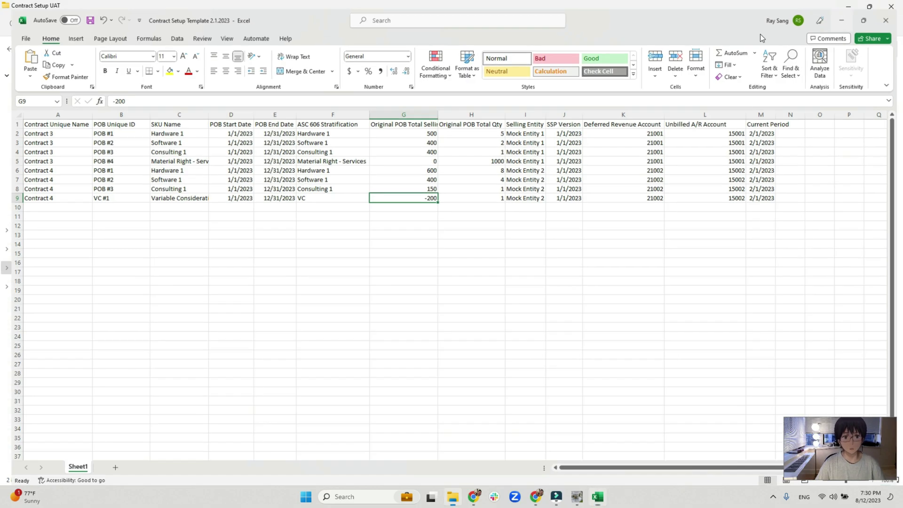
pyautogui.click(172, 49)
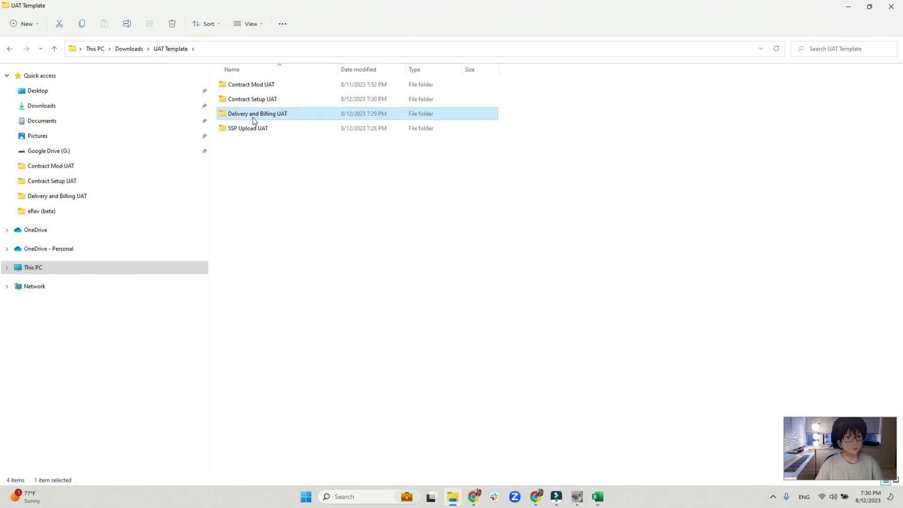
pyautogui.doubleClick(252, 117)
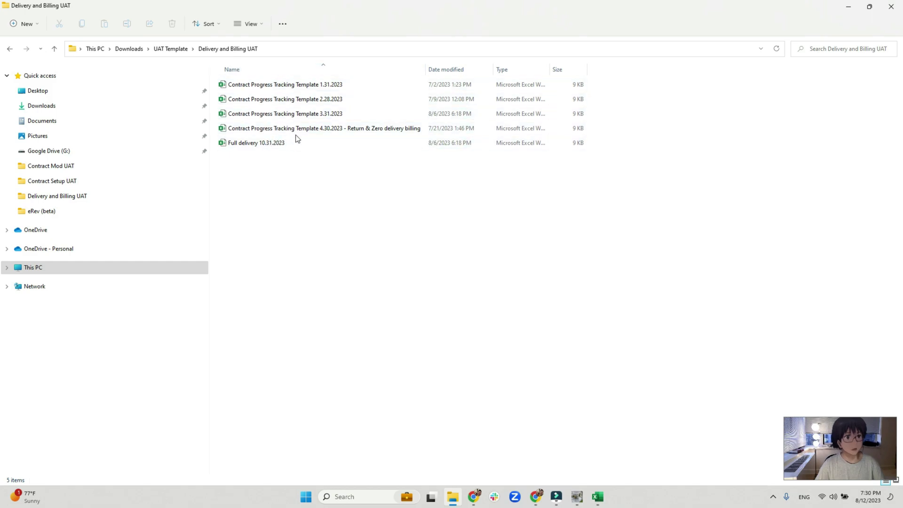
pyautogui.doubleClick(320, 117)
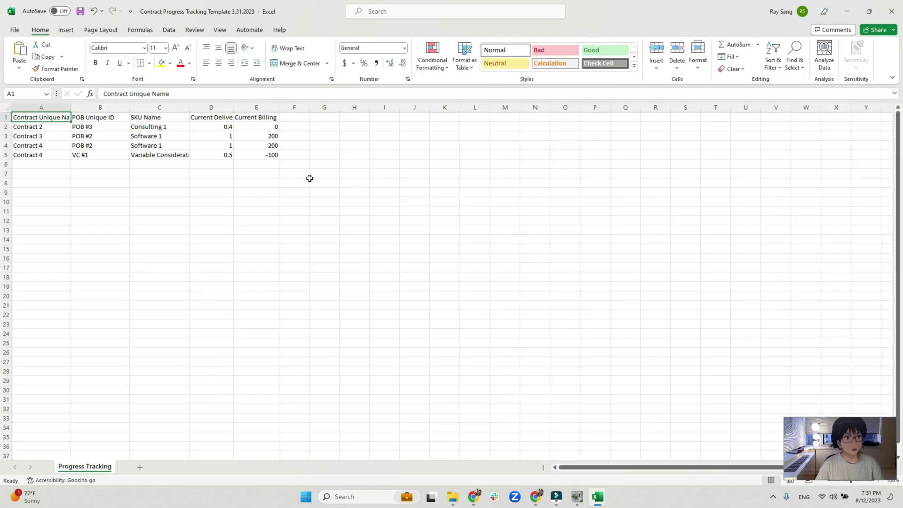
# Autofit the SKU Name column and inspect Contract 4's Variable Consideration line
pyautogui.moveTo(41, 155); pyautogui.dragTo(9, 154)
pyautogui.doubleClick(189, 107)
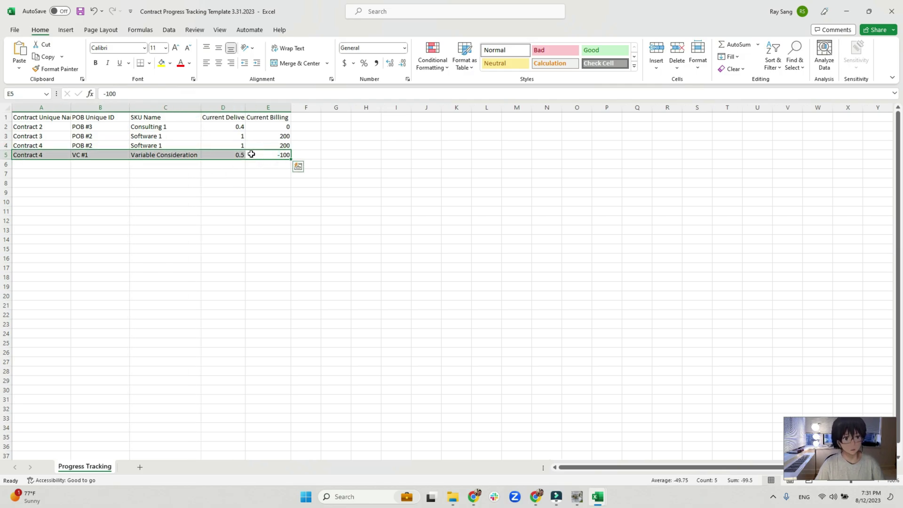
pyautogui.moveTo(259, 159); pyautogui.dragTo(260, 151)
# Check the current delivery and current billing of Contract 4's Software 1 and Variable Consideration lines
pyautogui.click(50, 145)
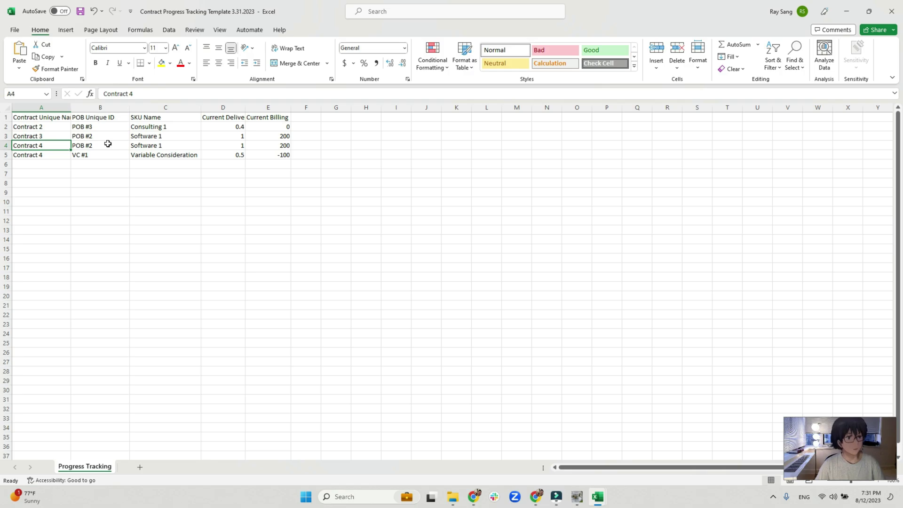
pyautogui.click(219, 147)
pyautogui.click(157, 149)
pyautogui.click(277, 147)
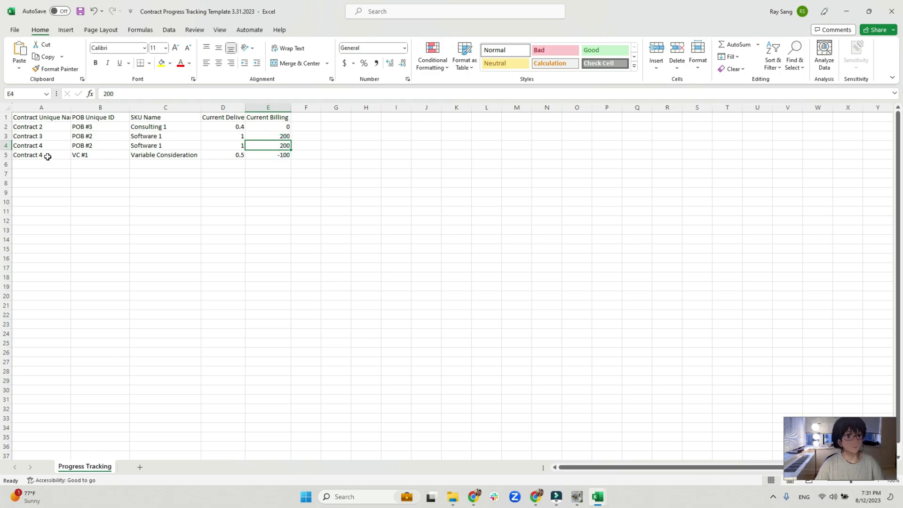
pyautogui.click(161, 154)
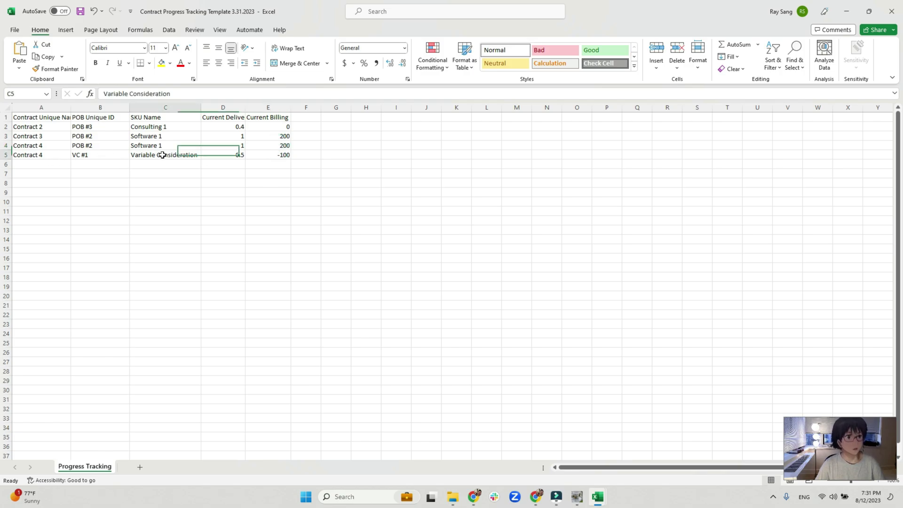
pyautogui.click(239, 157)
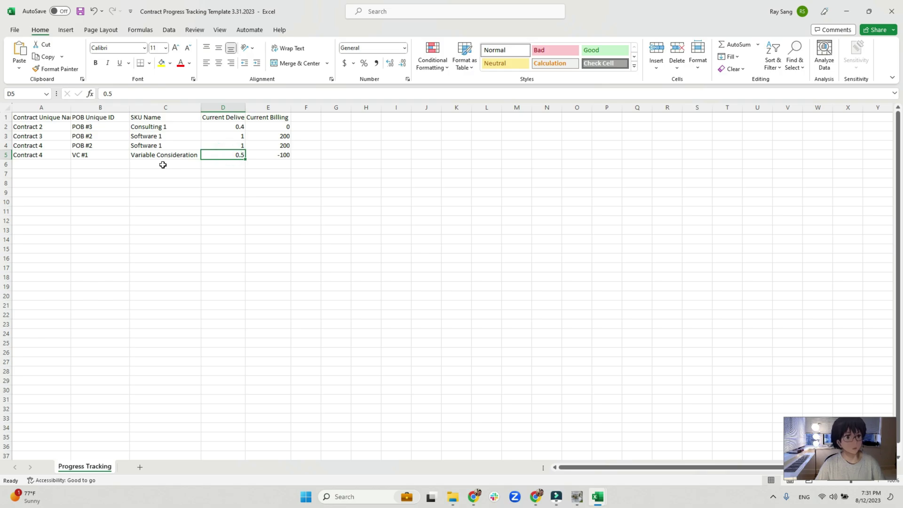
pyautogui.click(275, 152)
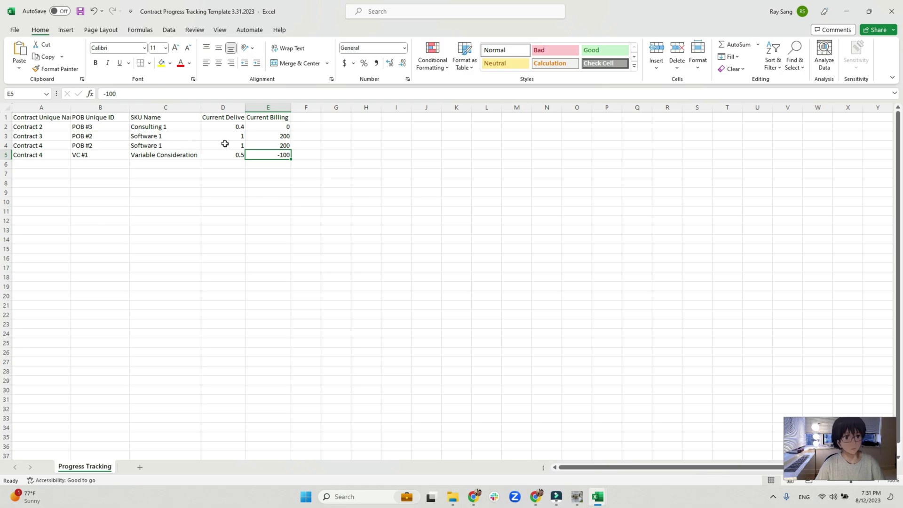
# Compare Contract 4's Software 1 and Variable Consideration billing amounts, plus their delivery quantities, as one combined range
pyautogui.moveTo(272, 146); pyautogui.dragTo(276, 153)
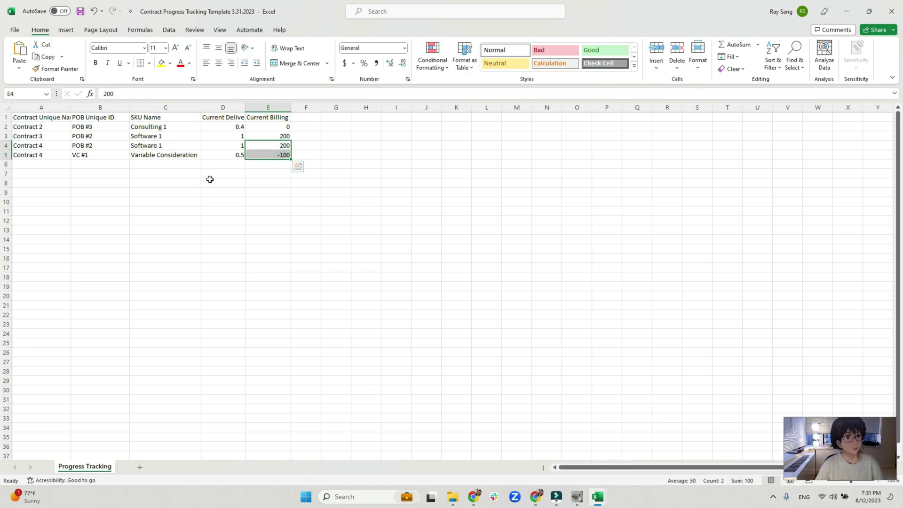
pyautogui.click(211, 148)
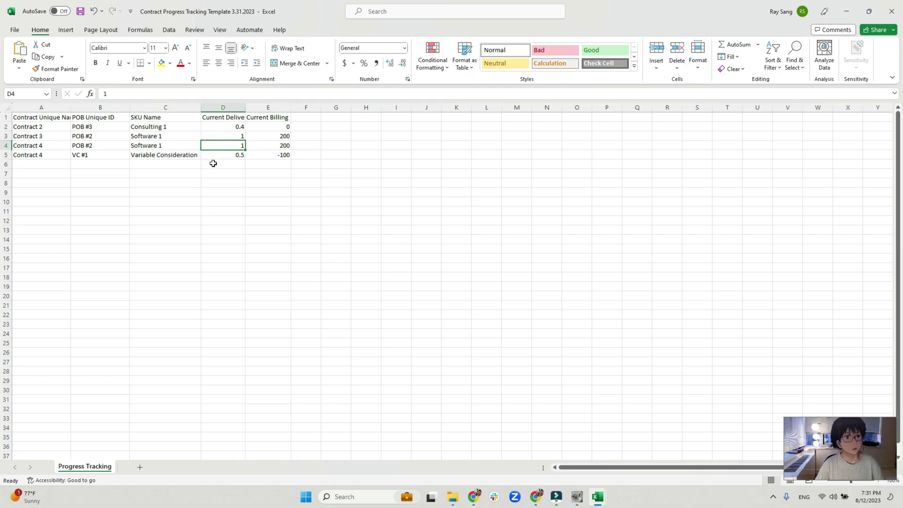
pyautogui.click(216, 155)
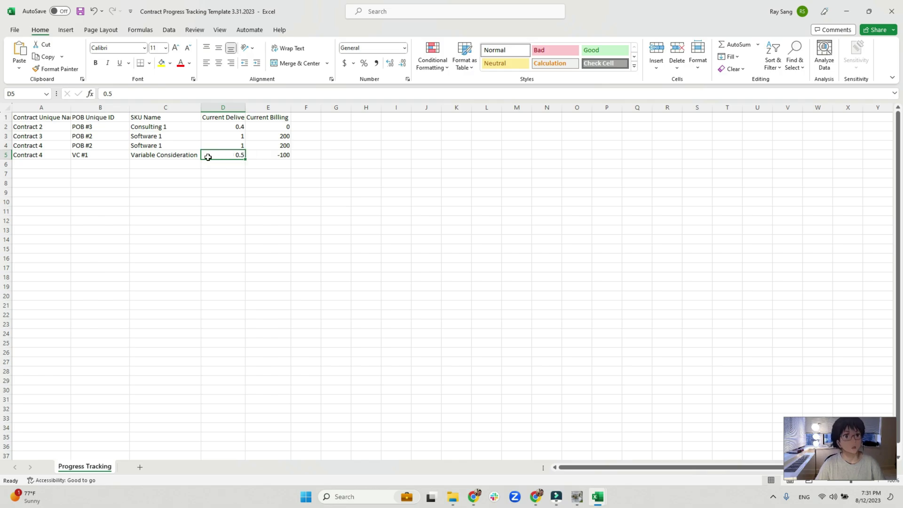
pyautogui.moveTo(266, 155); pyautogui.dragTo(216, 145)
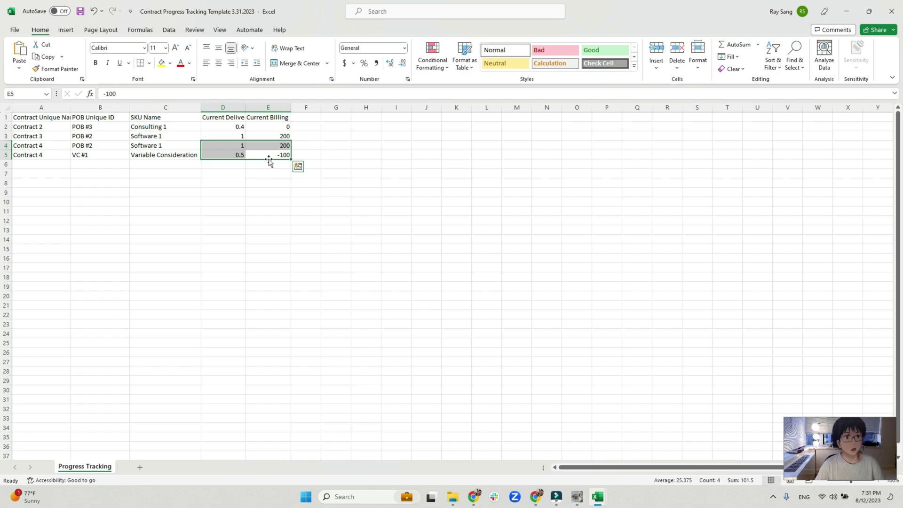
pyautogui.click(42, 119)
pyautogui.moveTo(282, 145); pyautogui.dragTo(237, 155)
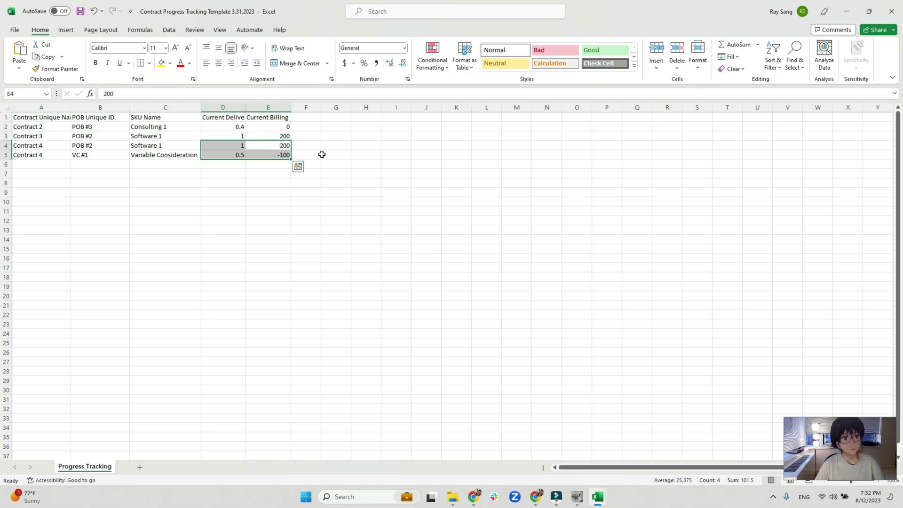
pyautogui.click(321, 154)
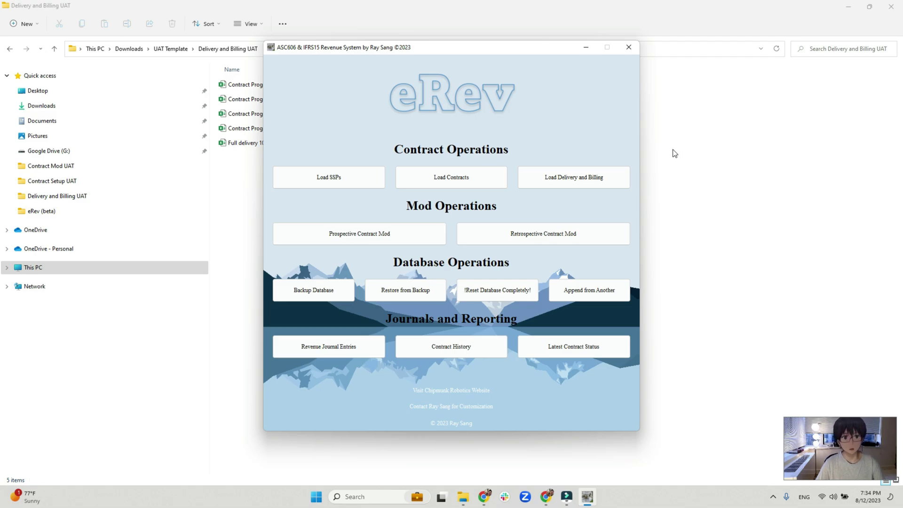
# Minimize the eRev window and open Full delivery 10.31.2023 from the Delivery and Billing UAT folder
pyautogui.click(584, 50)
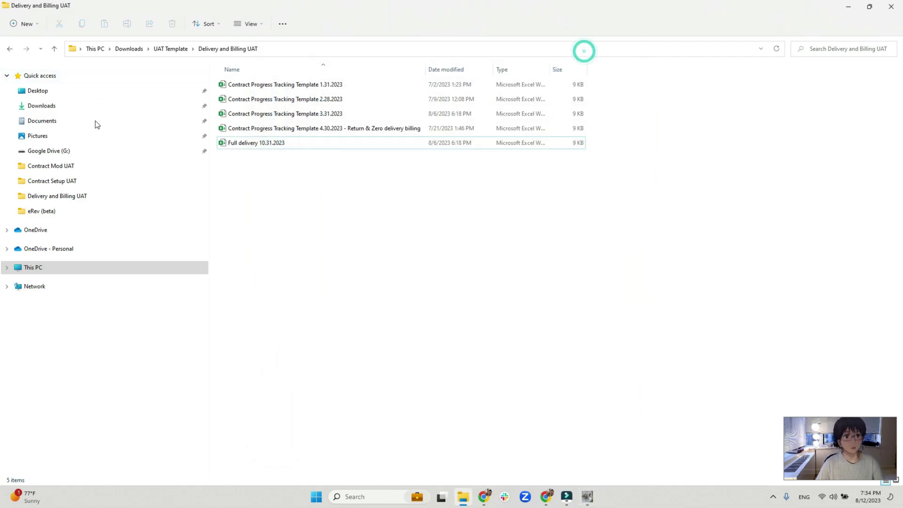
pyautogui.click(243, 143)
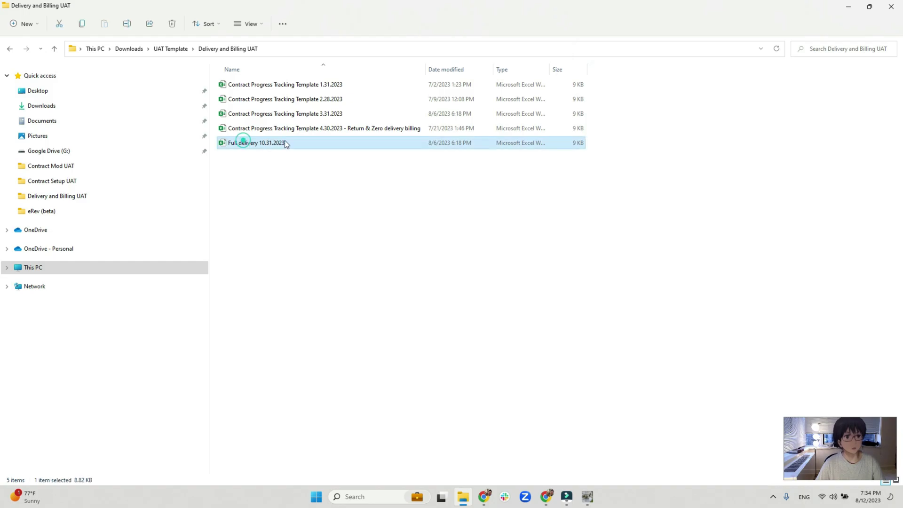
pyautogui.doubleClick(324, 141)
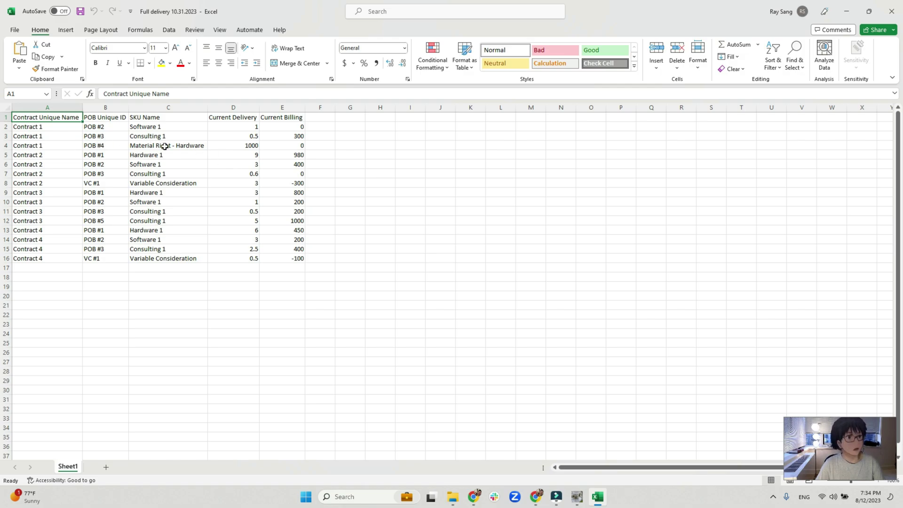
# Examine Contract 1's Material Right - Hardware line, including its current delivery and current billing, and review the row as a whole
pyautogui.click(164, 145)
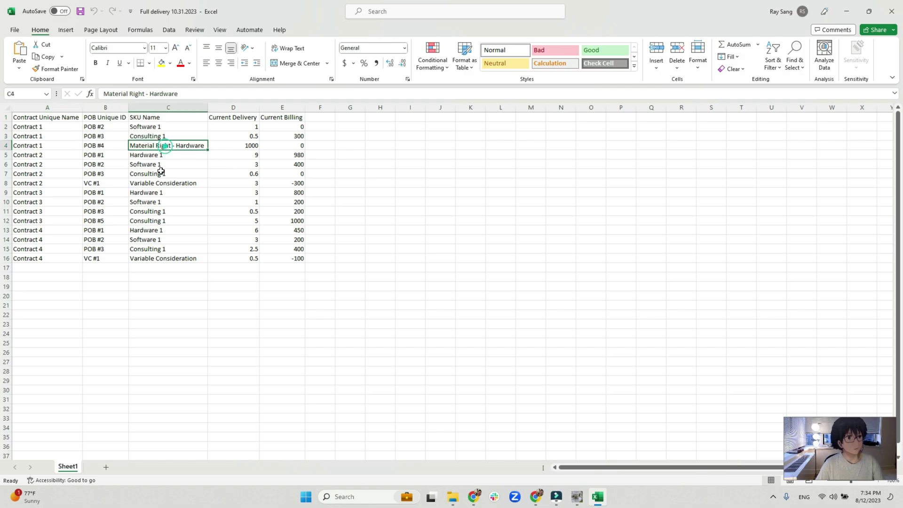
pyautogui.click(57, 147)
pyautogui.click(170, 147)
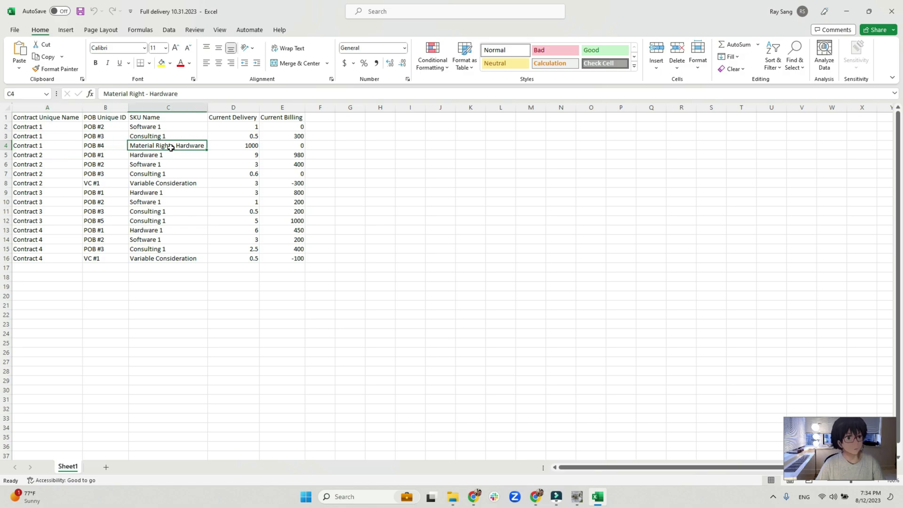
pyautogui.click(228, 147)
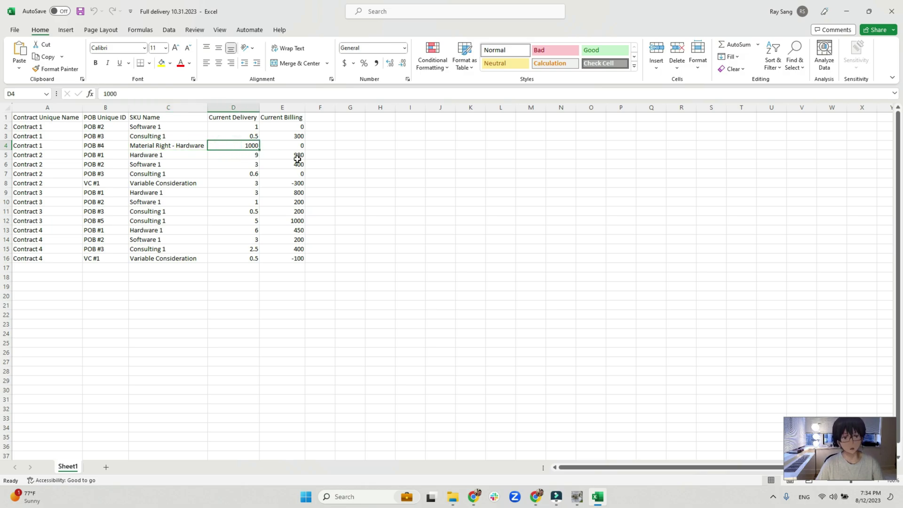
pyautogui.click(283, 148)
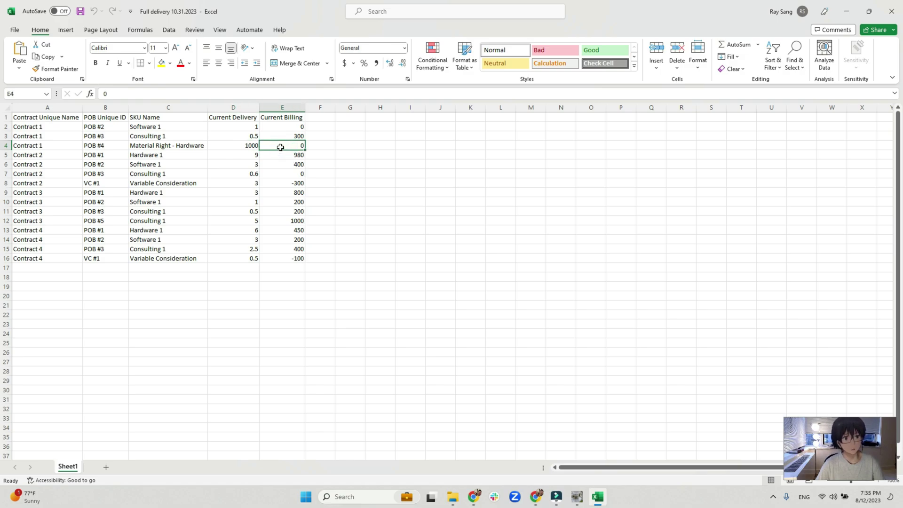
pyautogui.moveTo(274, 147); pyautogui.dragTo(30, 142)
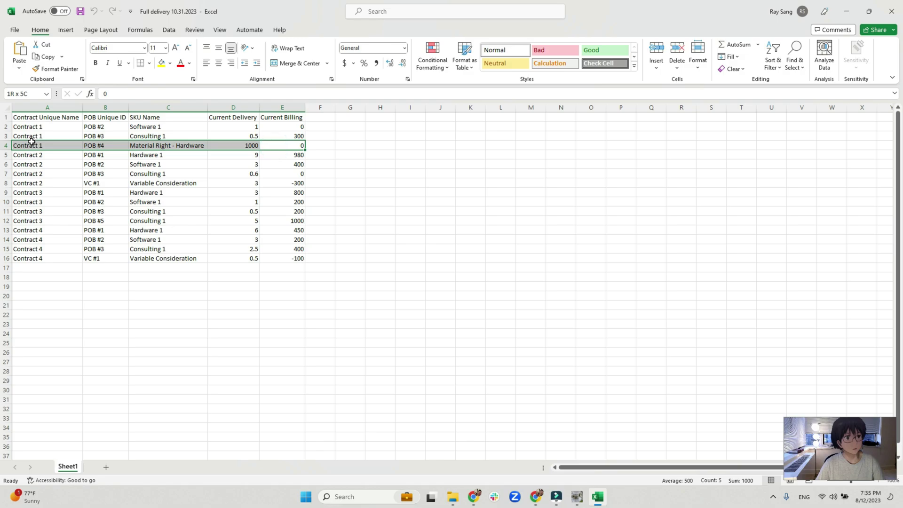
pyautogui.click(246, 143)
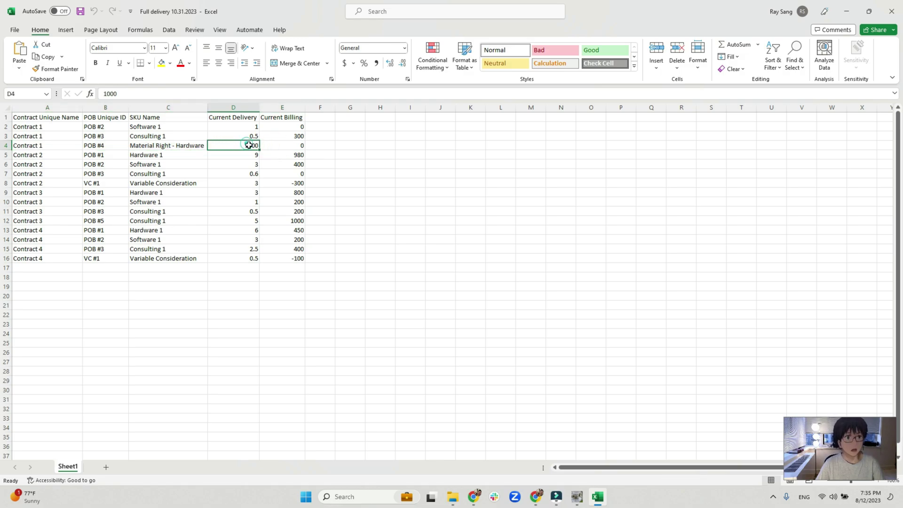
pyautogui.click(274, 146)
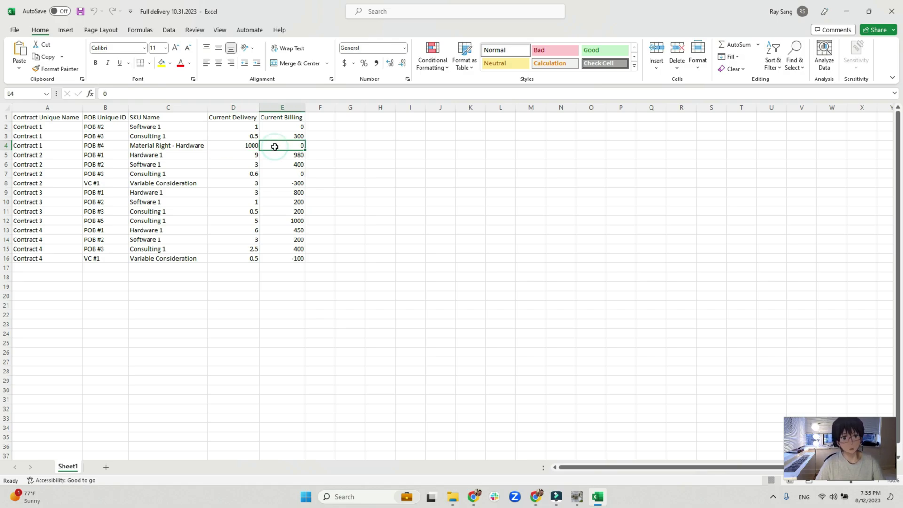
pyautogui.moveTo(274, 147); pyautogui.dragTo(66, 146)
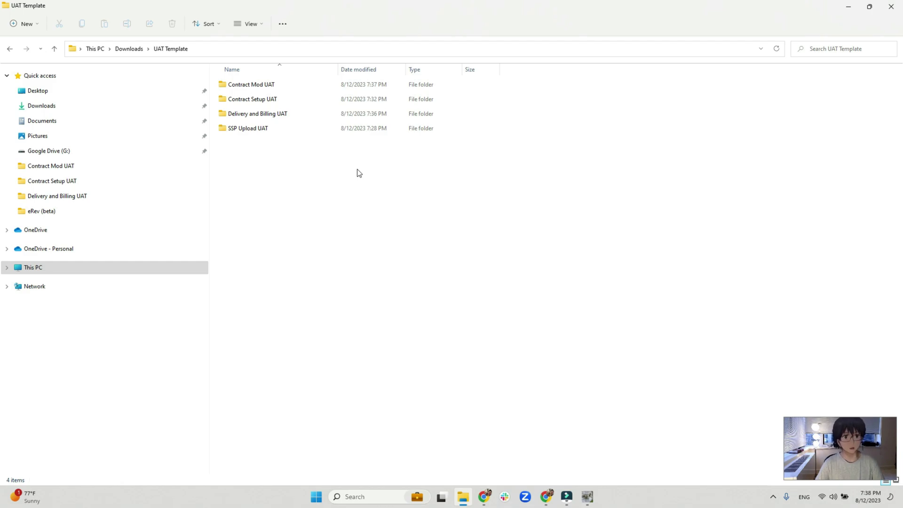
# Open the Contract Modification Template 09.15.2023 workbook on material right exercise from the Contract Mod UAT folder
pyautogui.doubleClick(255, 85)
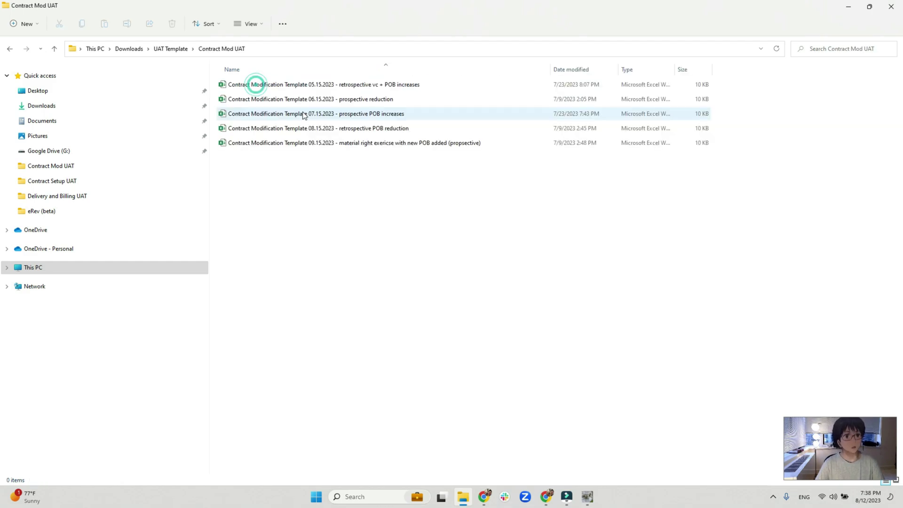
pyautogui.click(342, 146)
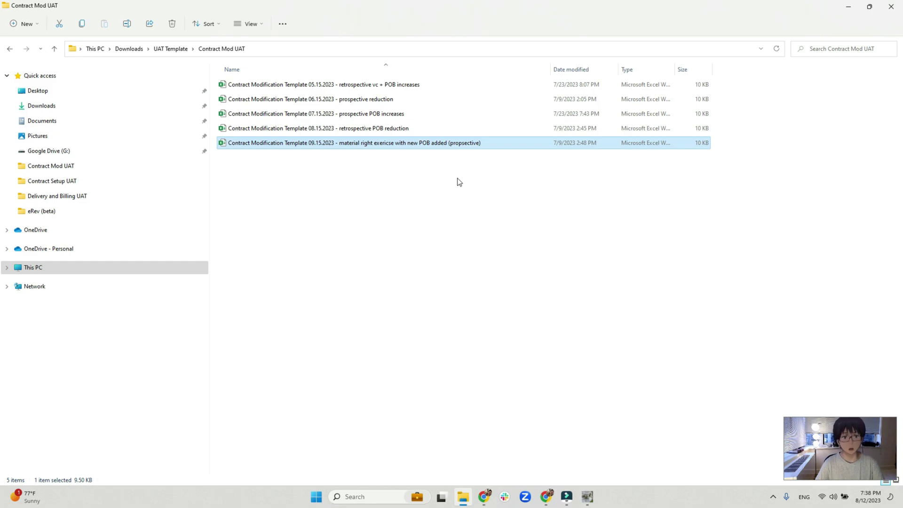
pyautogui.doubleClick(398, 148)
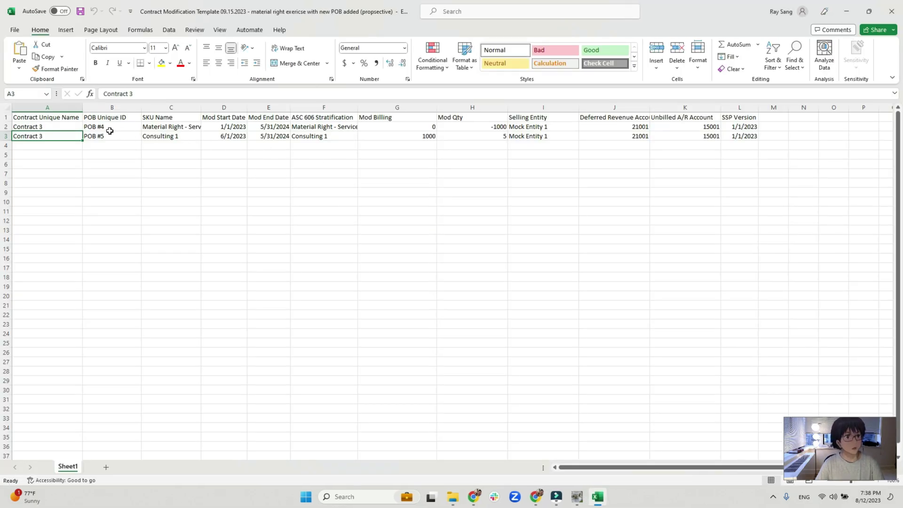
# Autofit the SKU Name column and check the material right's Mod Qty plus Consulting 1's Mod Billing and Mod Qty
pyautogui.click(34, 119)
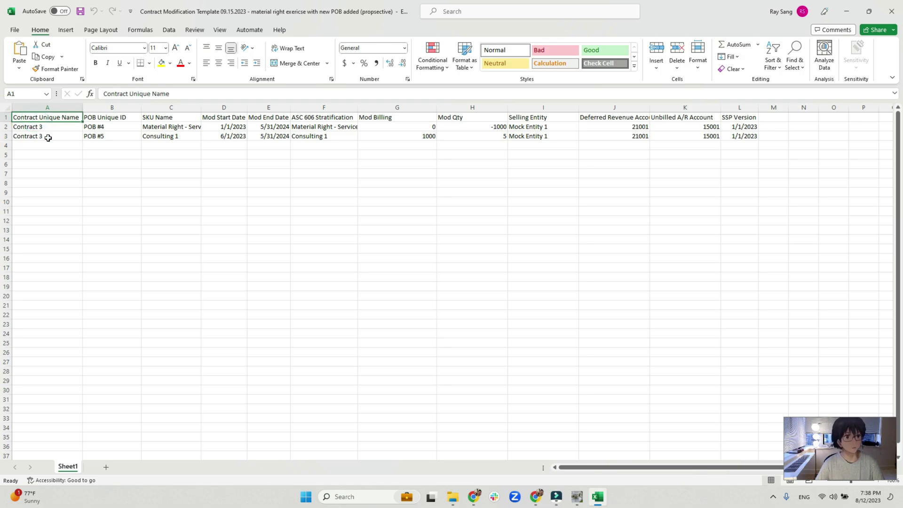
pyautogui.doubleClick(201, 108)
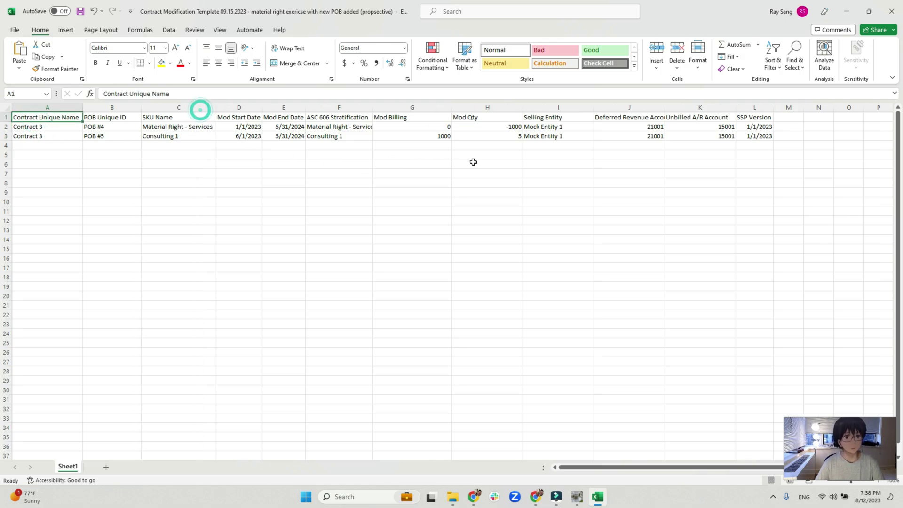
pyautogui.click(482, 129)
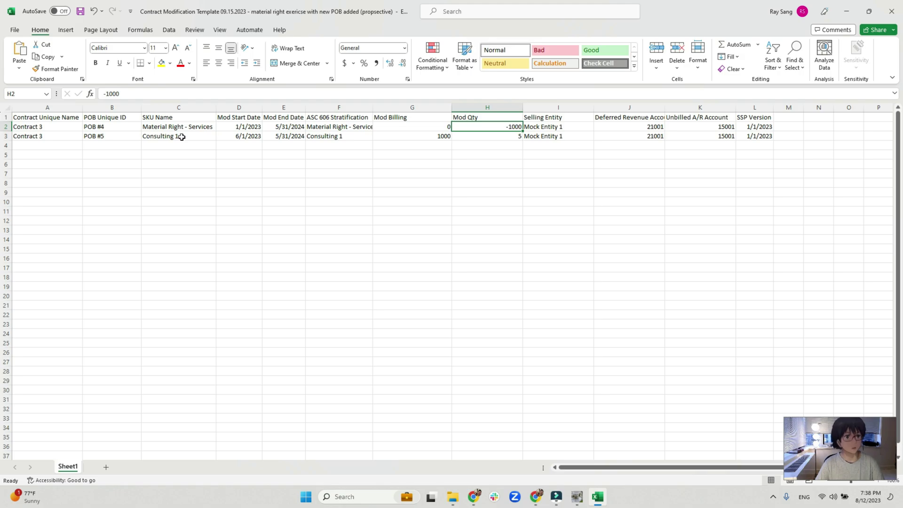
pyautogui.click(426, 136)
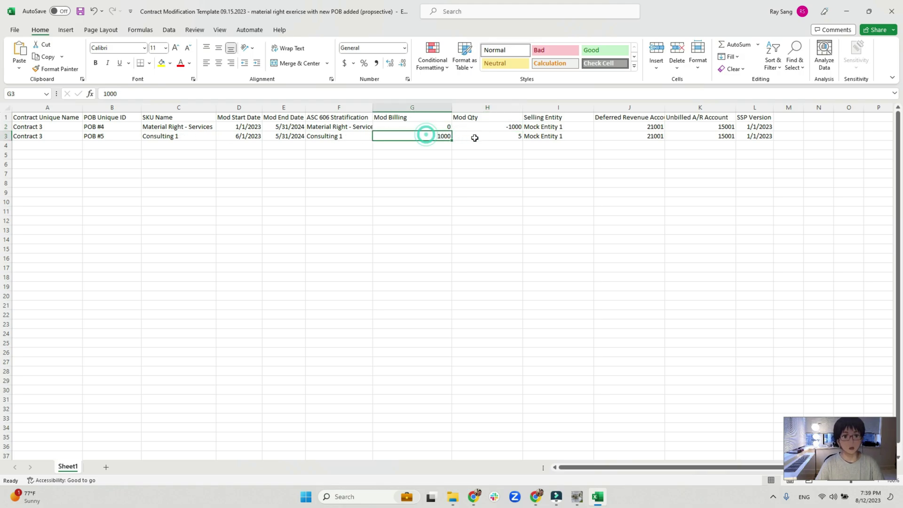
pyautogui.click(474, 137)
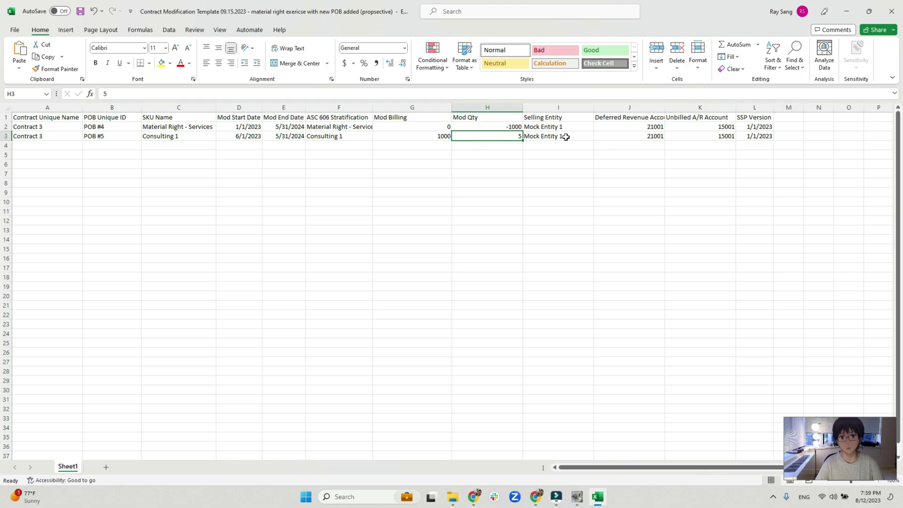
# Autofit the ASC 606 Stratification column and recheck the Mod Qty of Contract 3's Material Right - Services line
pyautogui.click(41, 117)
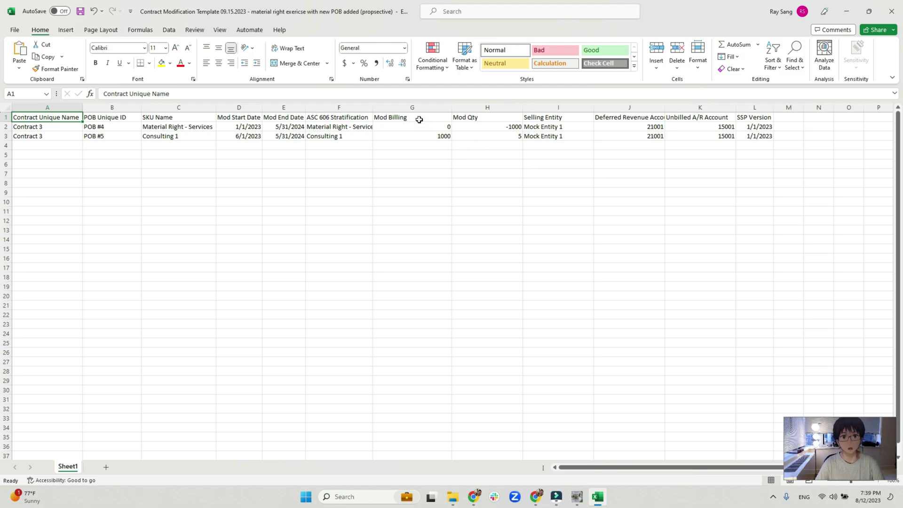
pyautogui.doubleClick(373, 107)
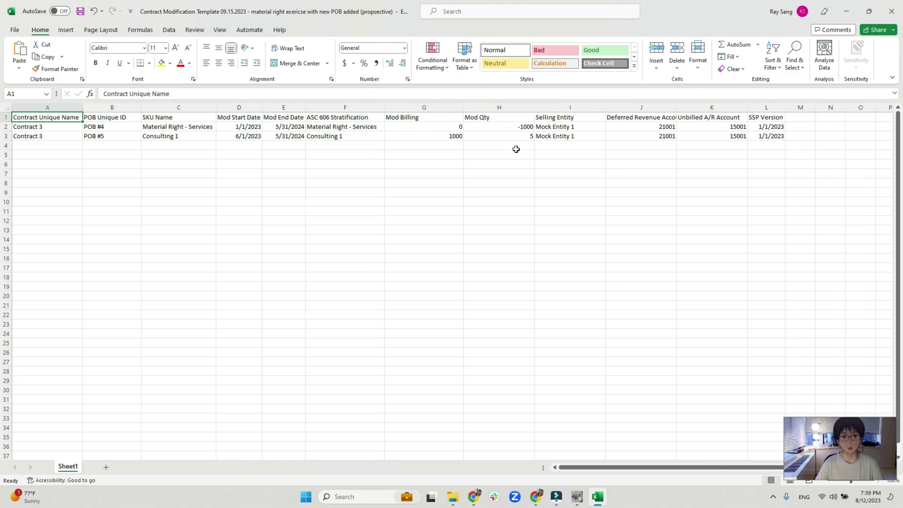
pyautogui.click(510, 130)
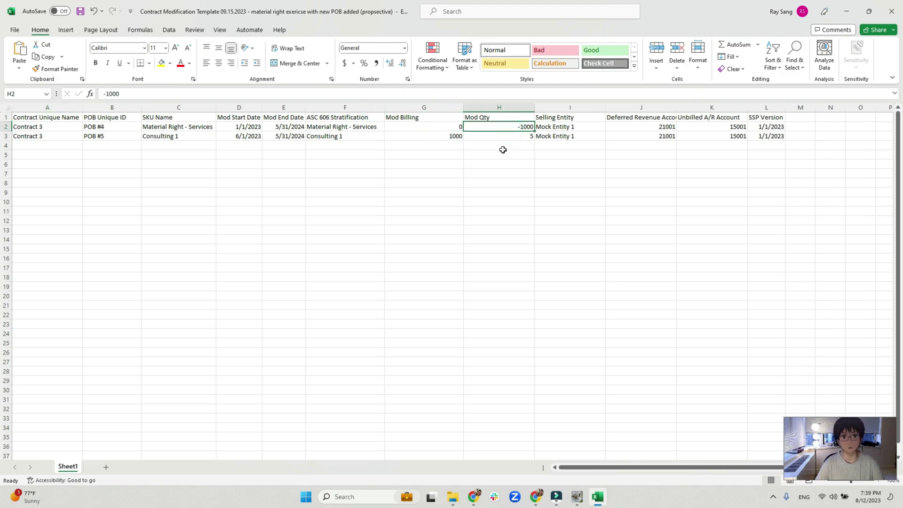